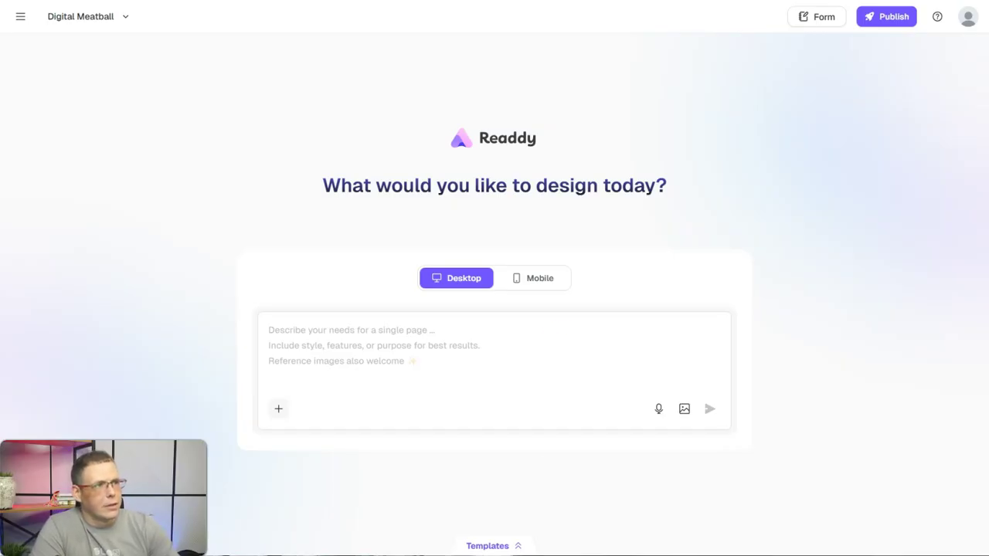
Paste the prepared website prompt about 20 years in hospitality and catering private home parties and birthdays into the desktop design description
right_click(373, 329)
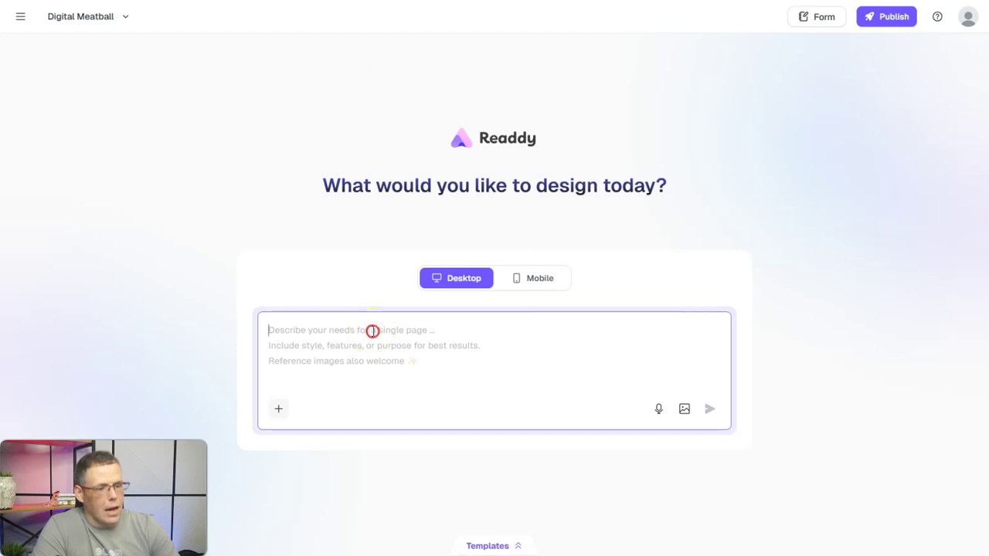
click(414, 187)
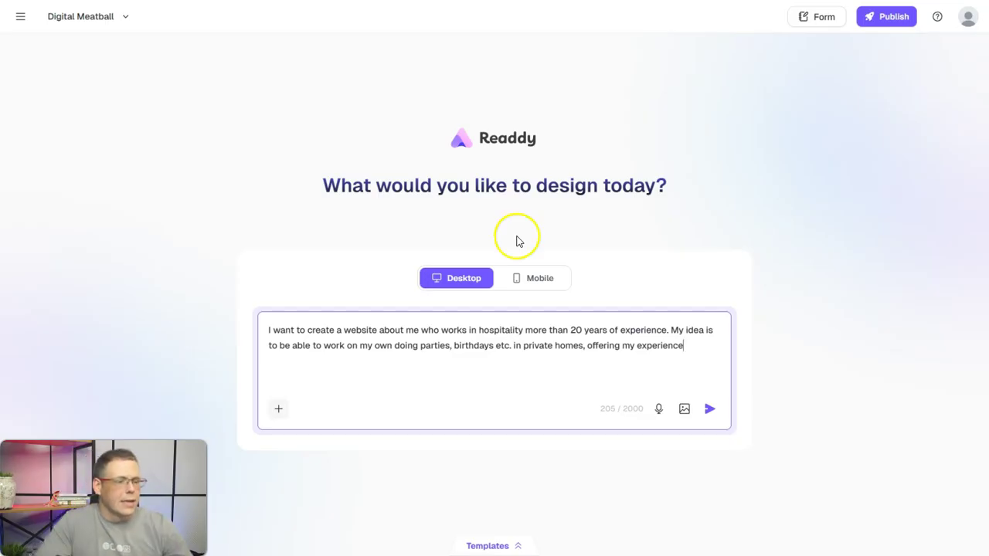
Replace "hospitality" with "catering, for" in the website prompt and submit it
double_click(509, 329)
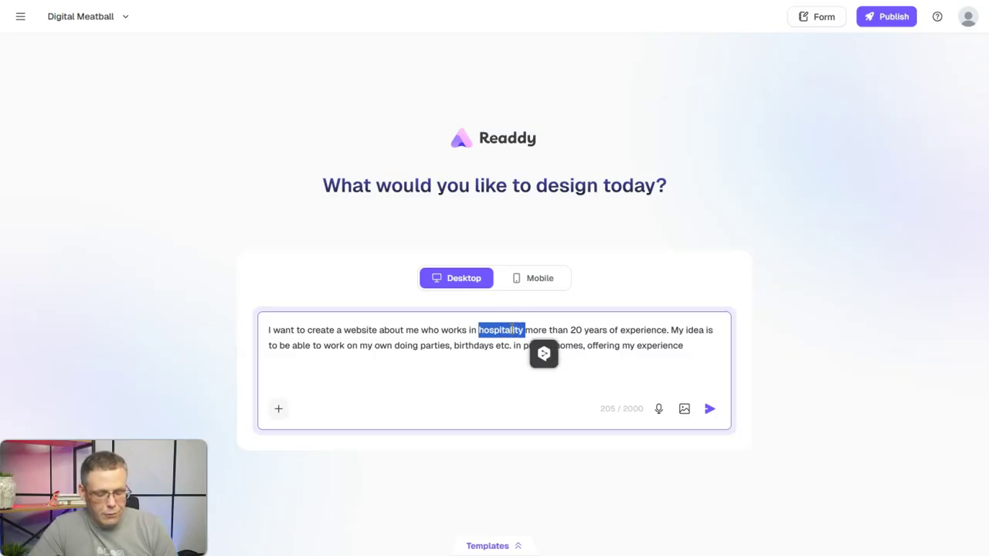
text(catering)
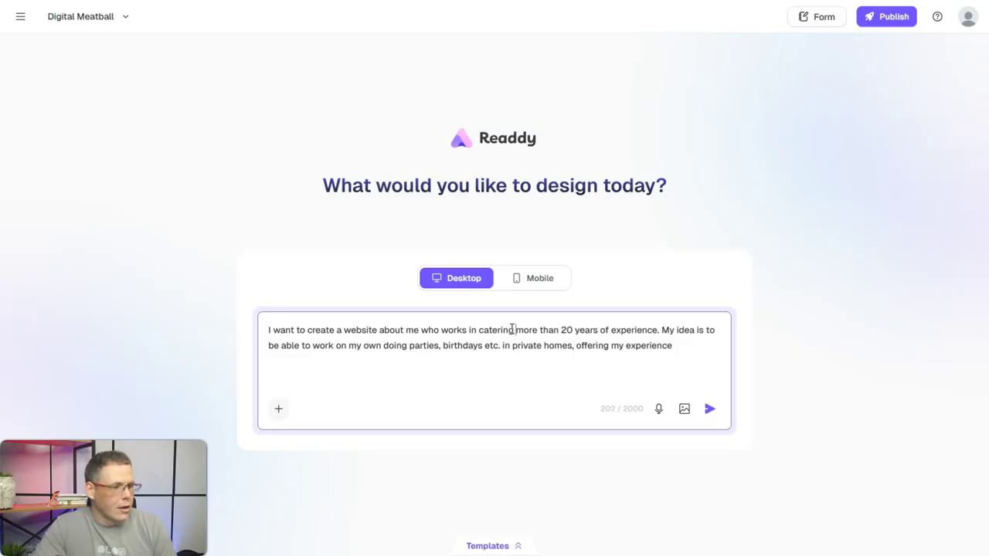
key(BackSpace)
text(, )
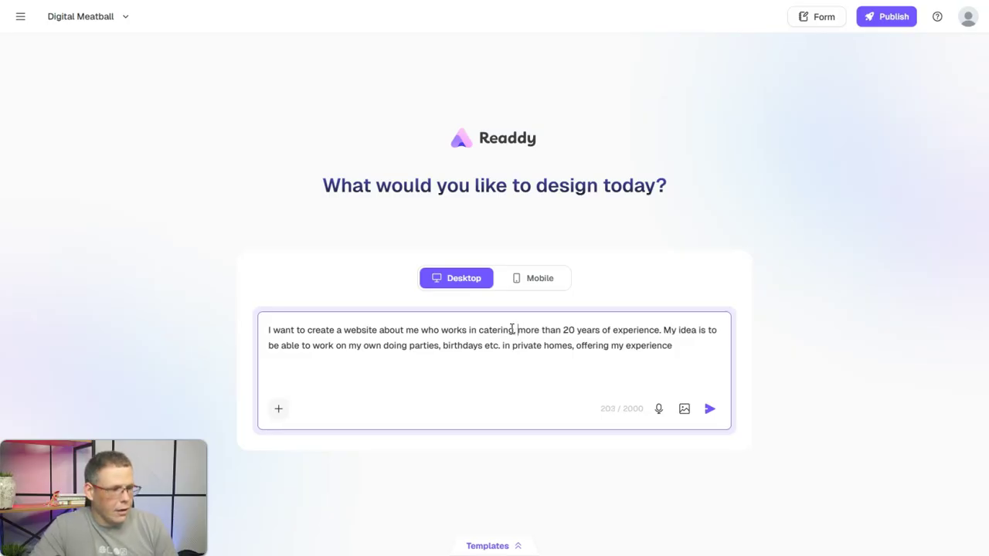
text(for)
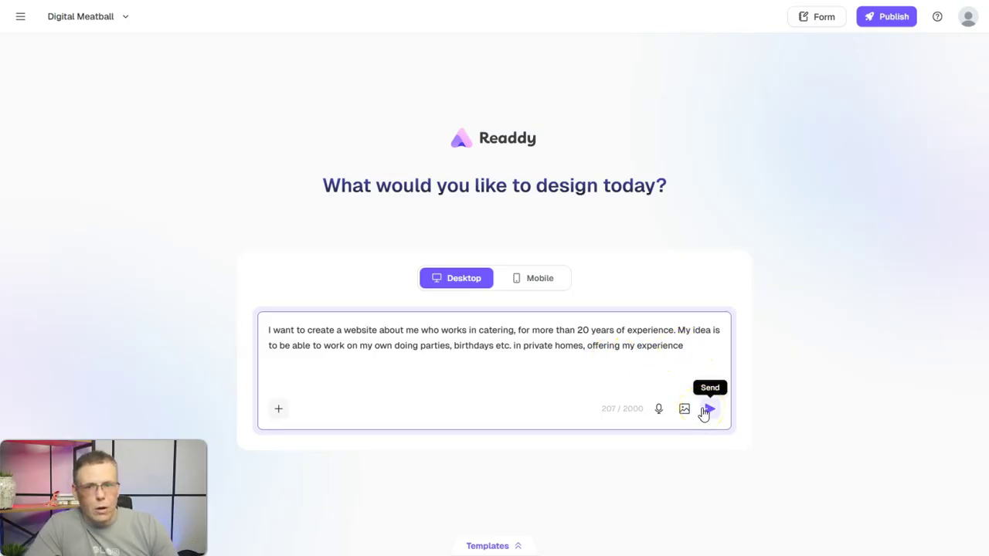
click(703, 414)
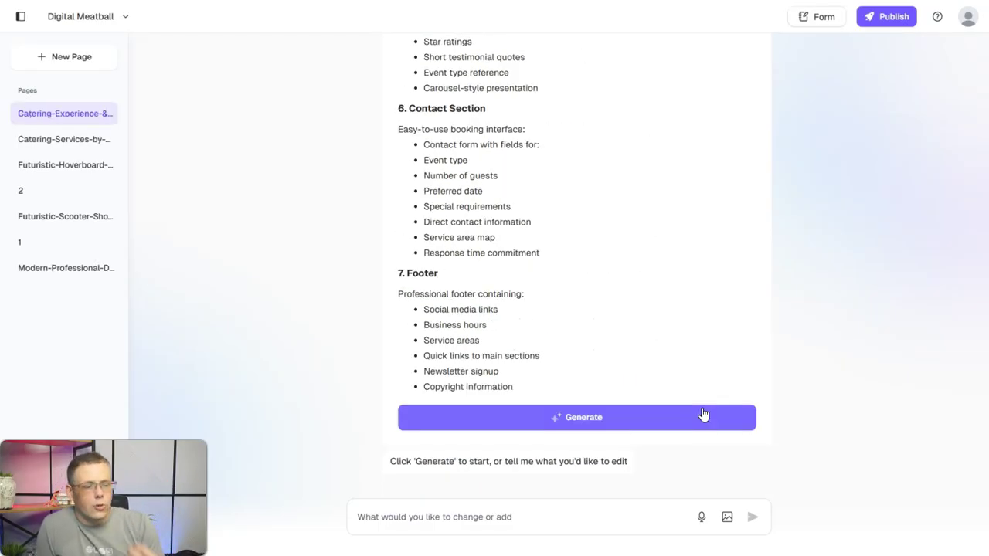
Review the proposed page outline's Gallery, Testimonials, Contact and Footer sections and generate the page from it
scroll(579, 357, up, 2)
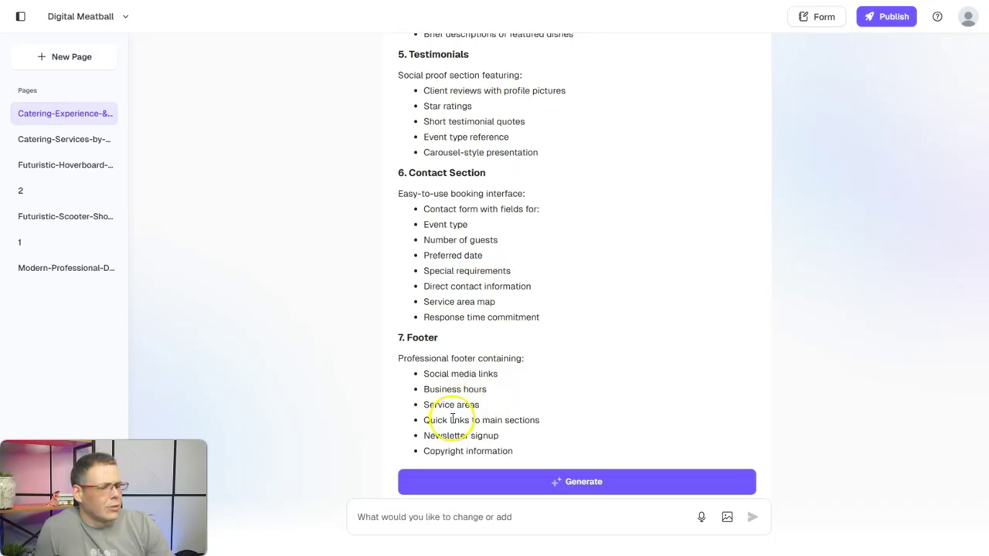
scroll(559, 320, up, 1)
scroll(560, 320, up, 3)
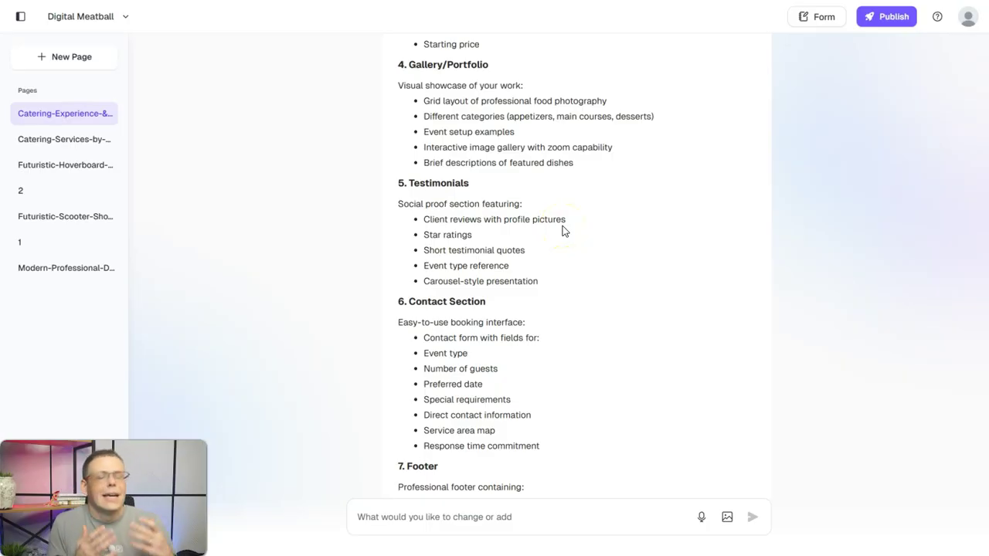
scroll(564, 228, down, 5)
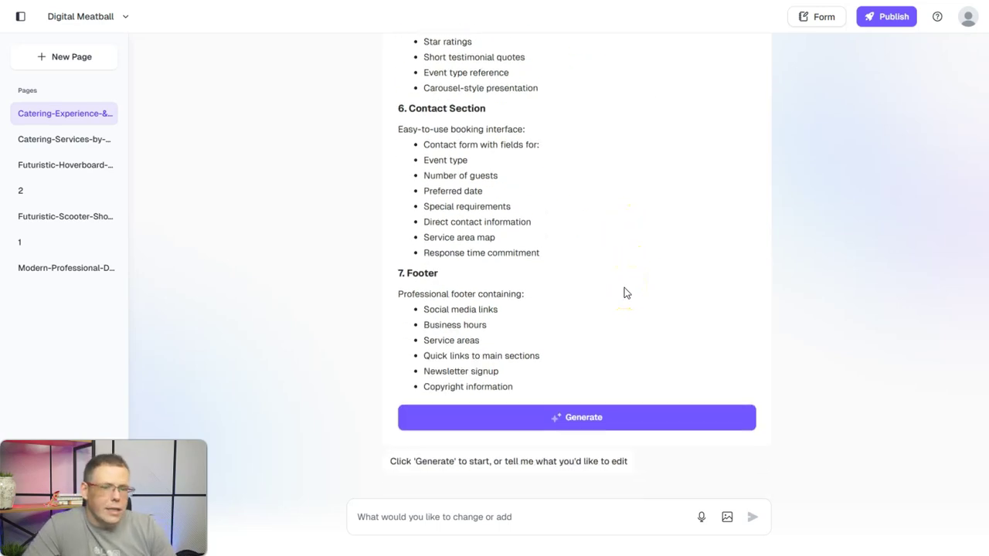
click(566, 424)
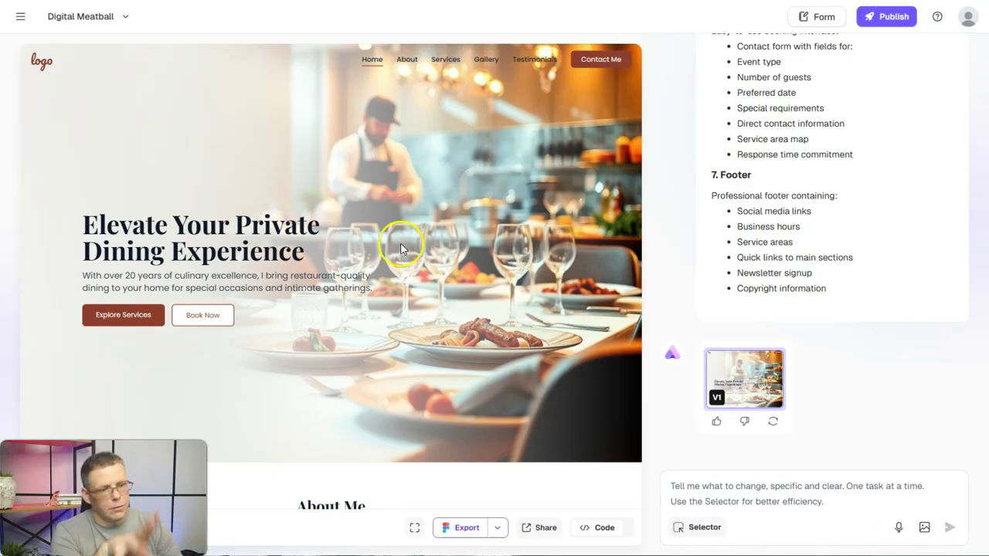
Look through the generated catering page's hero, About Me, My Services and portfolio sections
scroll(401, 244, down, 7)
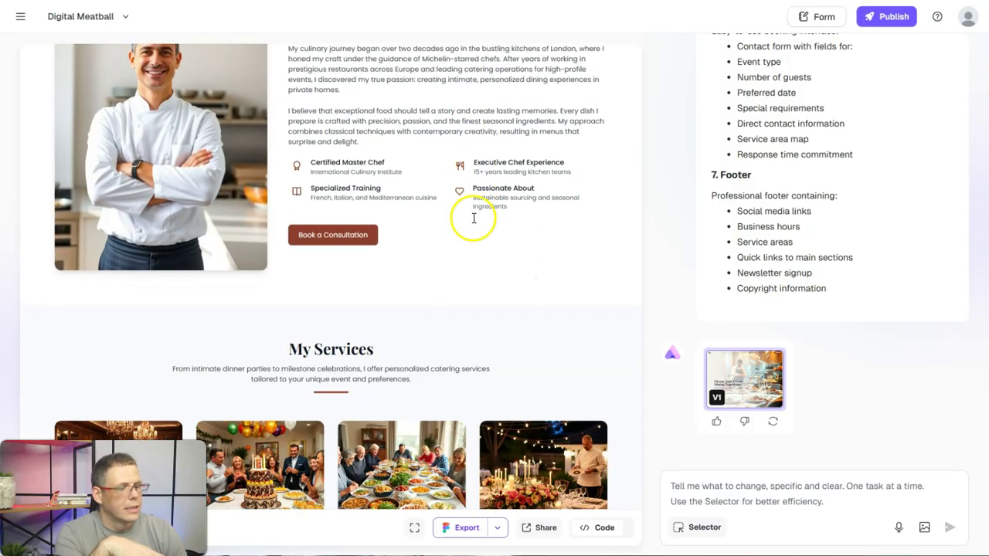
scroll(471, 217, down, 5)
scroll(432, 210, down, 8)
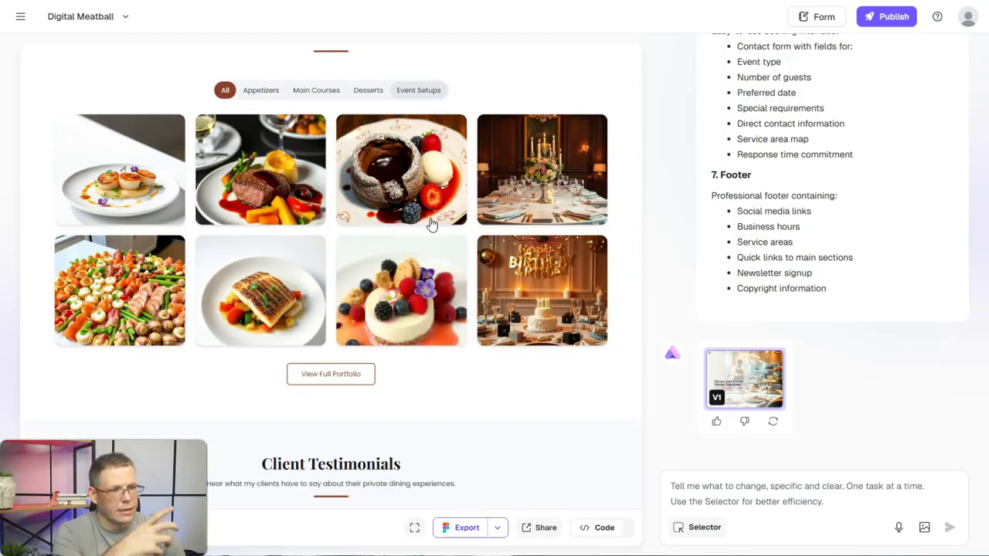
scroll(588, 374, up, 4)
scroll(588, 371, up, 7)
click(725, 487)
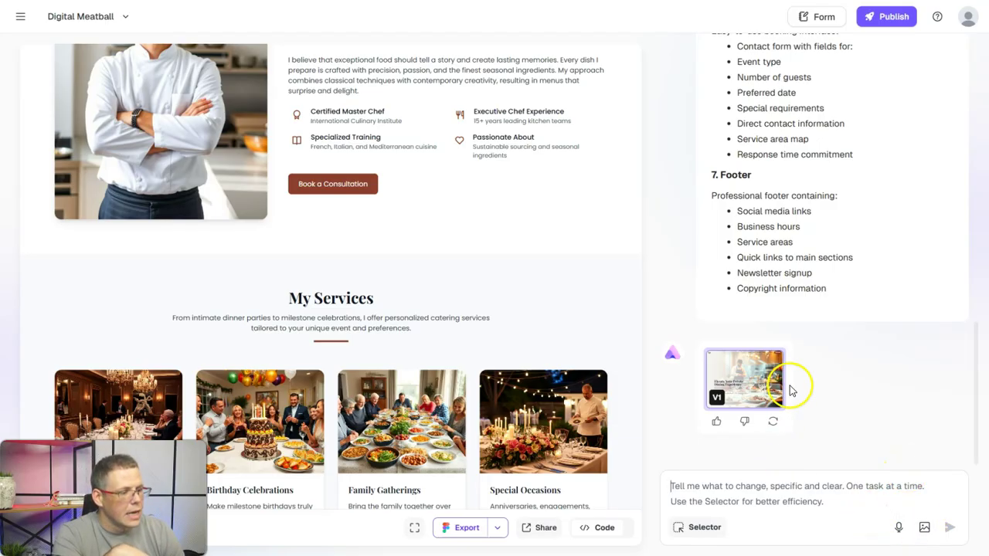
scroll(514, 366, up, 10)
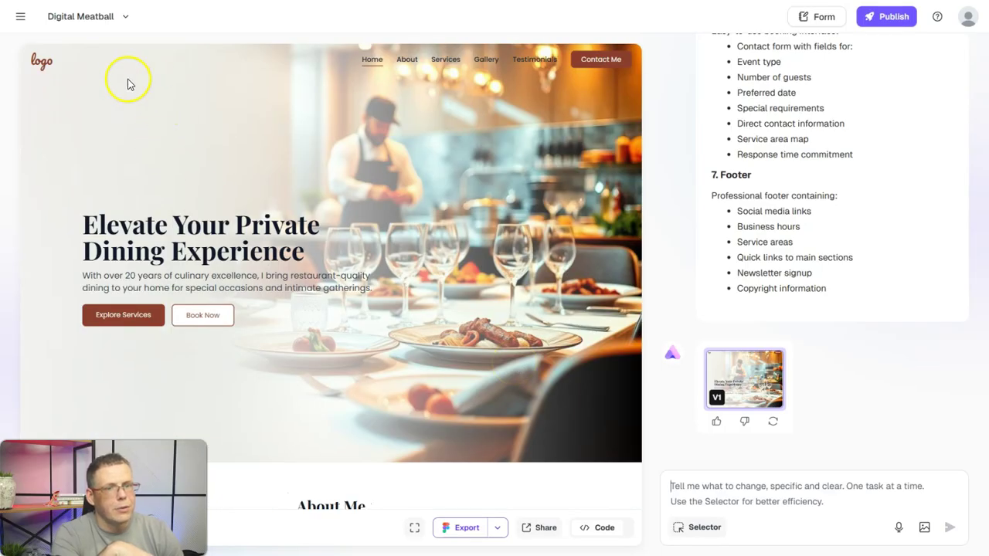
Replace the logo text in the page header with "TASTY EATS" and save it
mouse_move(11, 31)
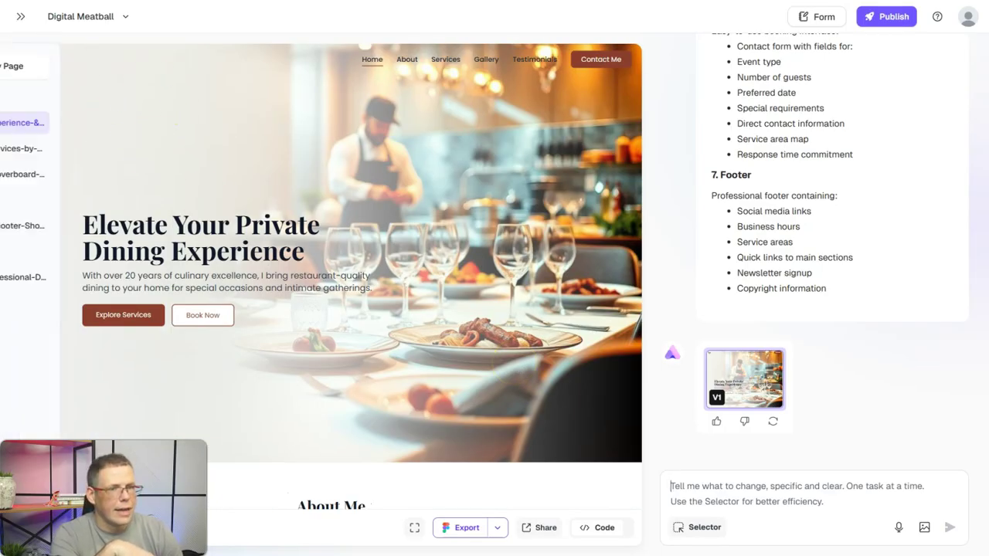
click(699, 540)
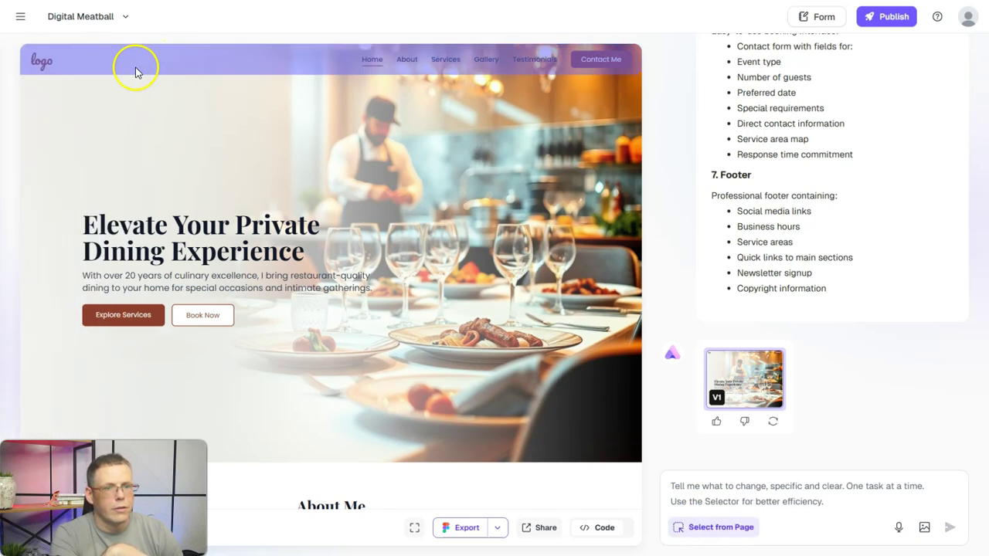
click(41, 61)
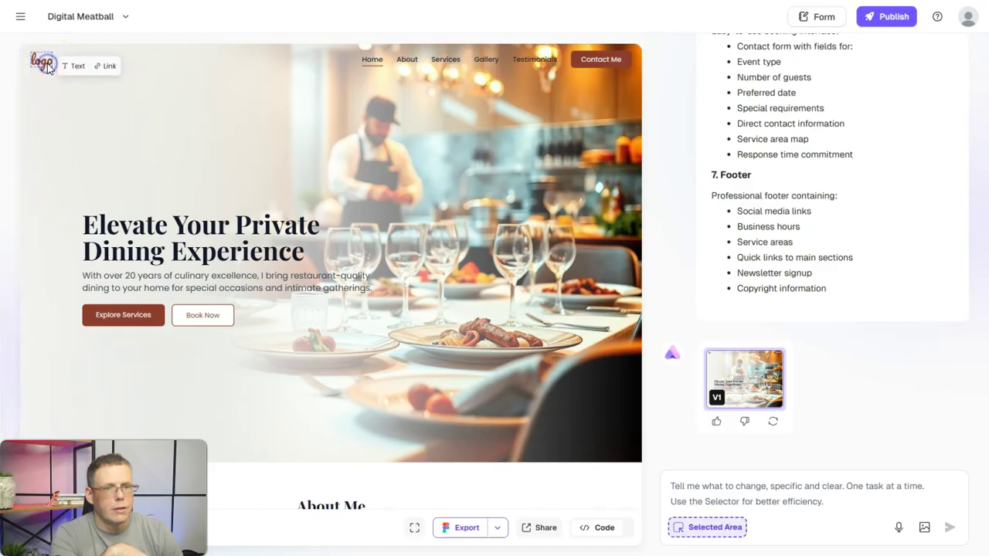
click(77, 67)
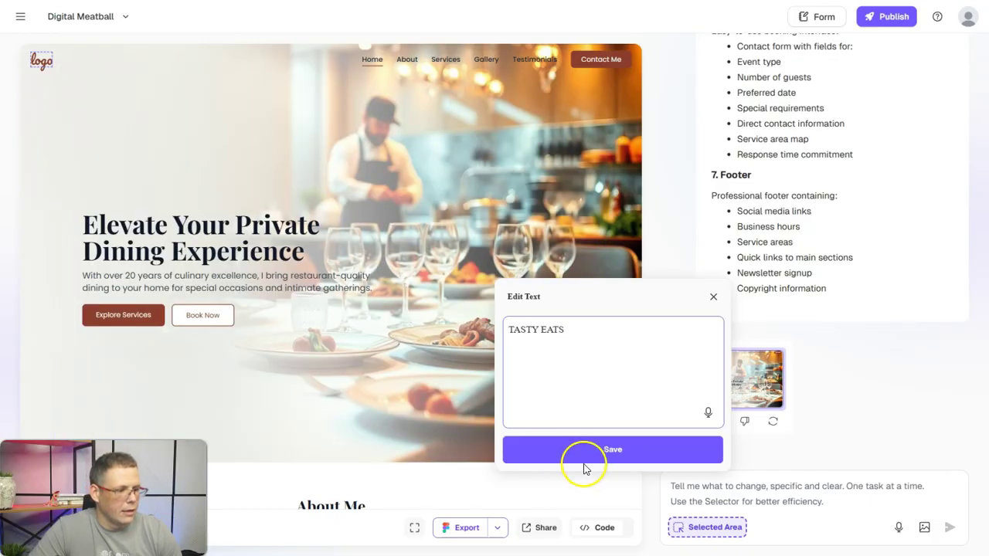
click(587, 461)
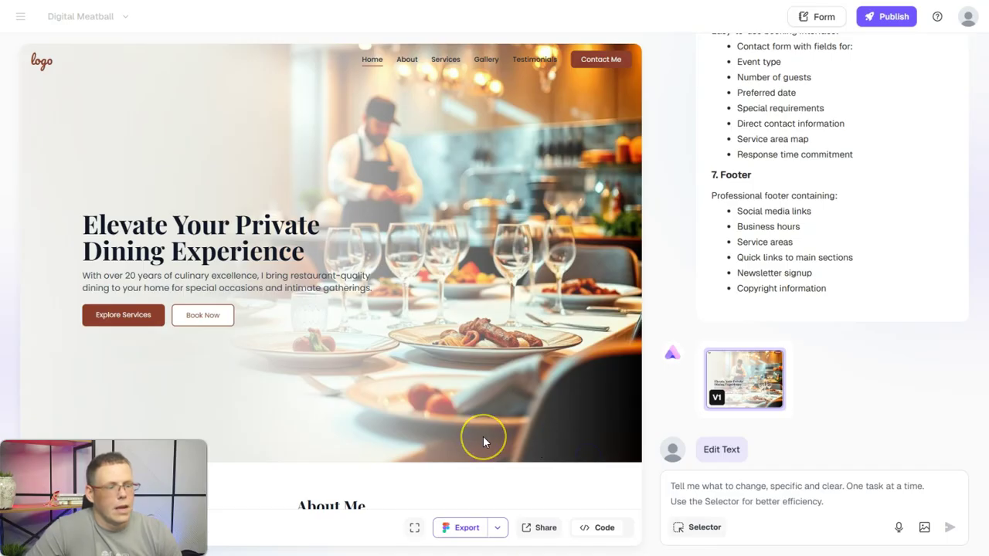
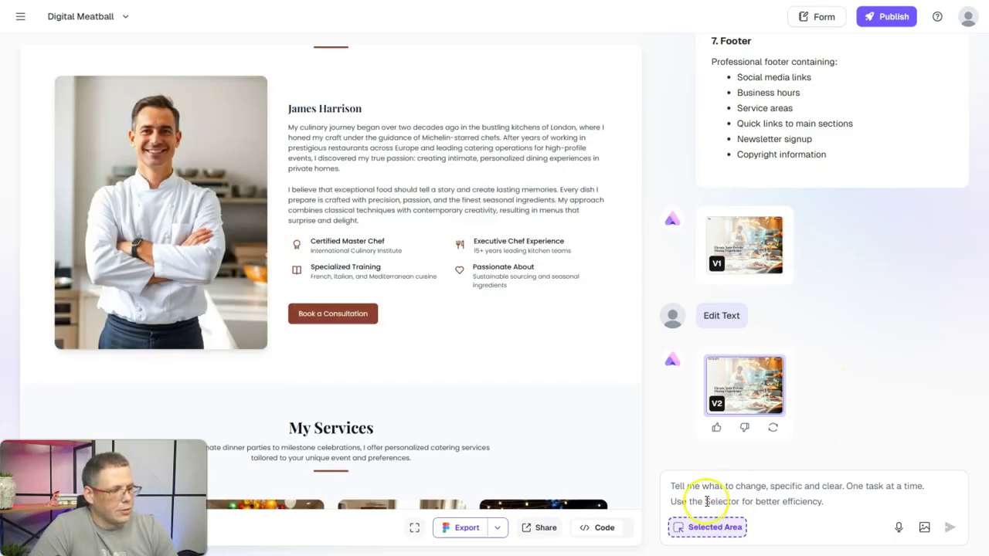
click(709, 527)
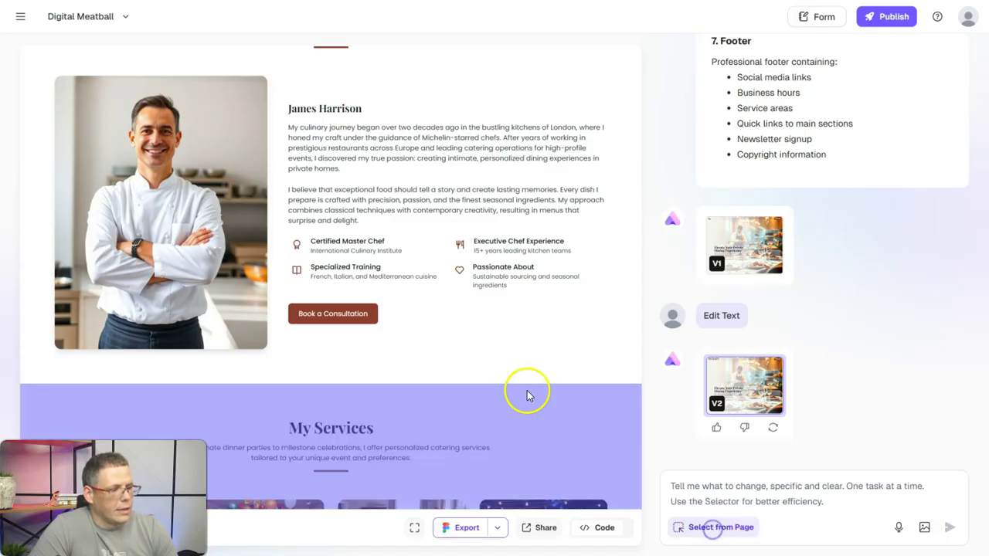
click(181, 241)
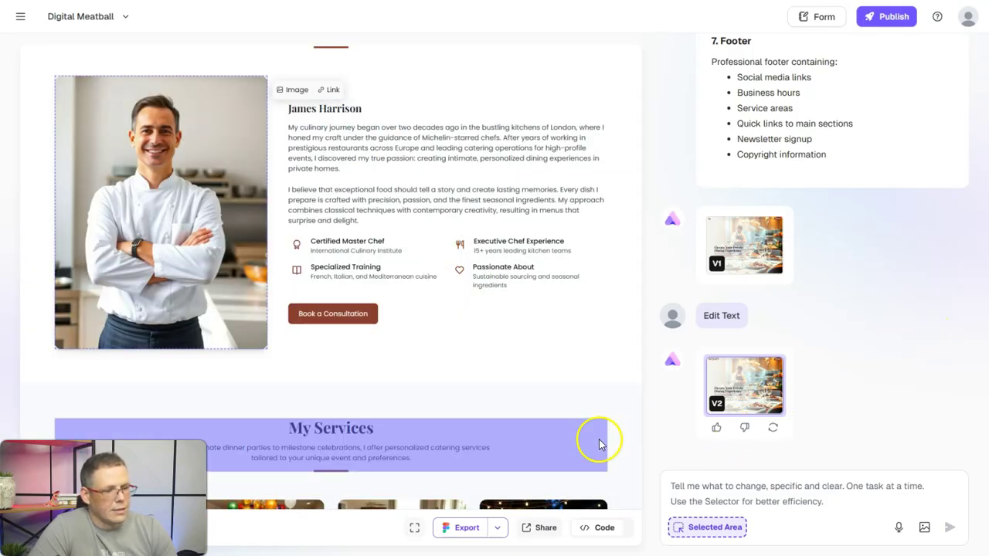
click(692, 528)
Select the Birthday Celebrations photo in the My Services section and open its image editing options
scroll(583, 405, down, 1)
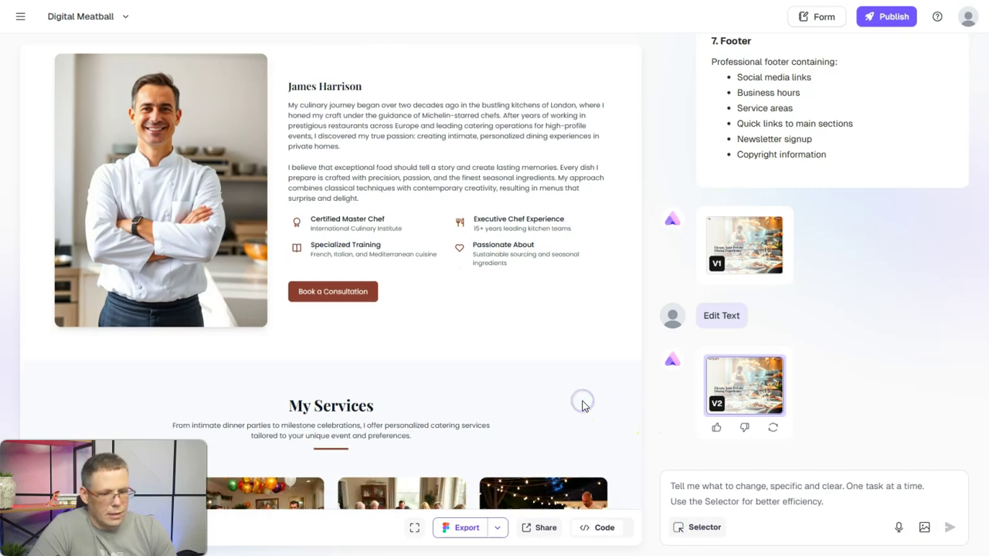
scroll(584, 404, down, 3)
scroll(565, 384, down, 1)
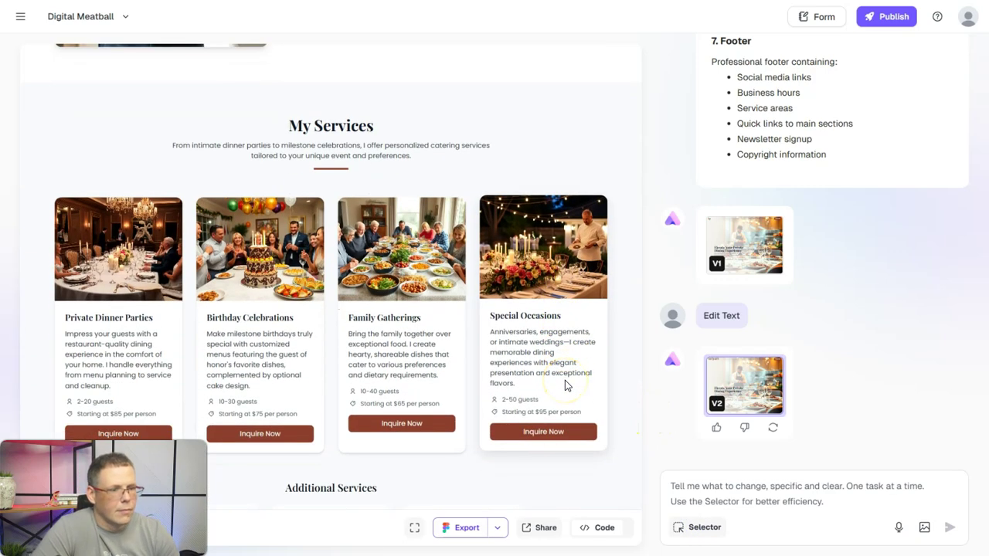
scroll(564, 380, down, 3)
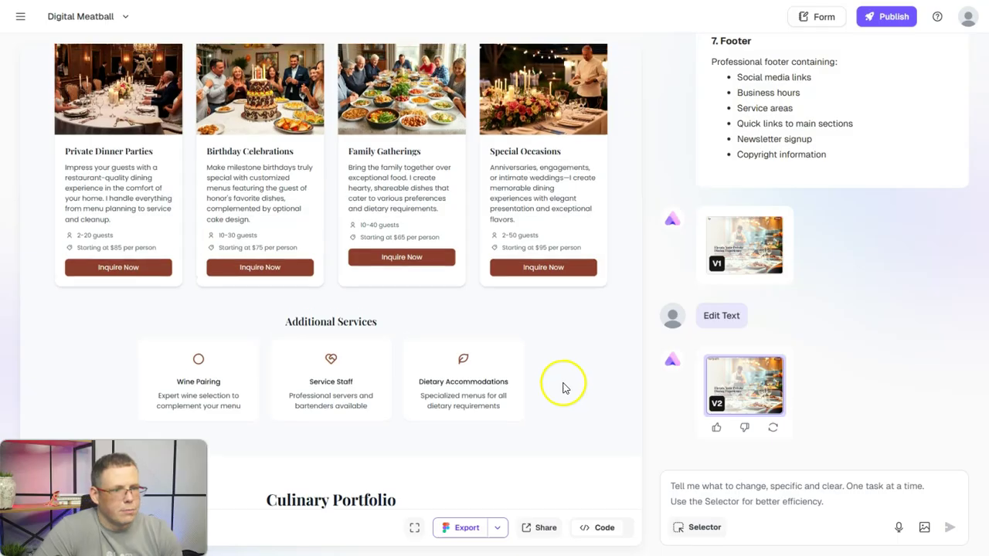
scroll(563, 387, up, 2)
click(697, 531)
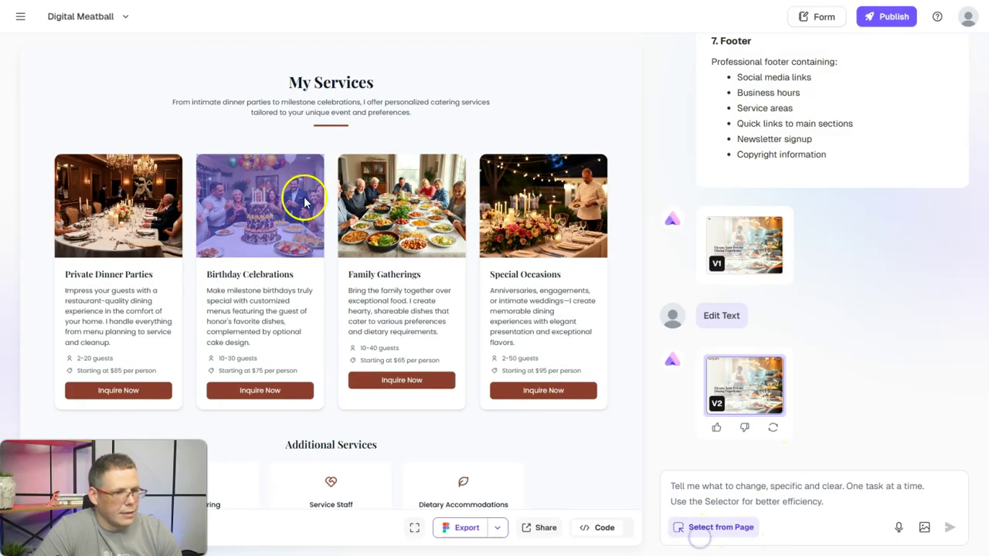
click(305, 202)
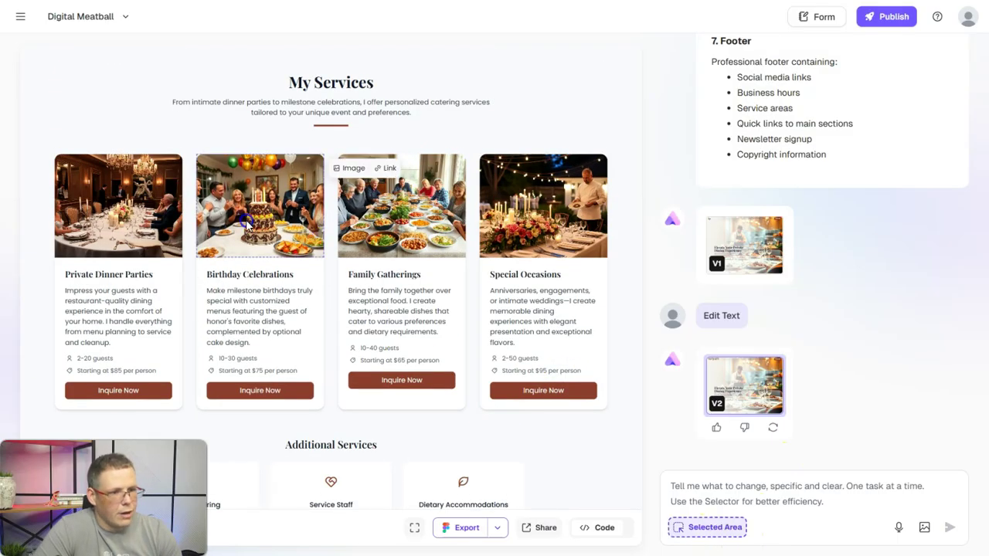
click(347, 170)
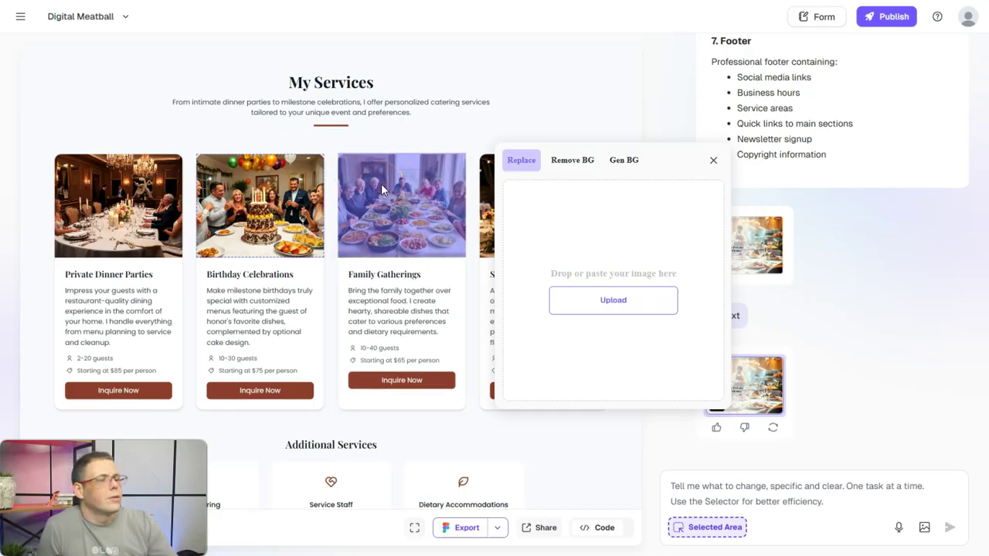
Generate a "childs playground. daytime" background for the Birthday Celebrations photo, and close the image options without applying it
click(566, 168)
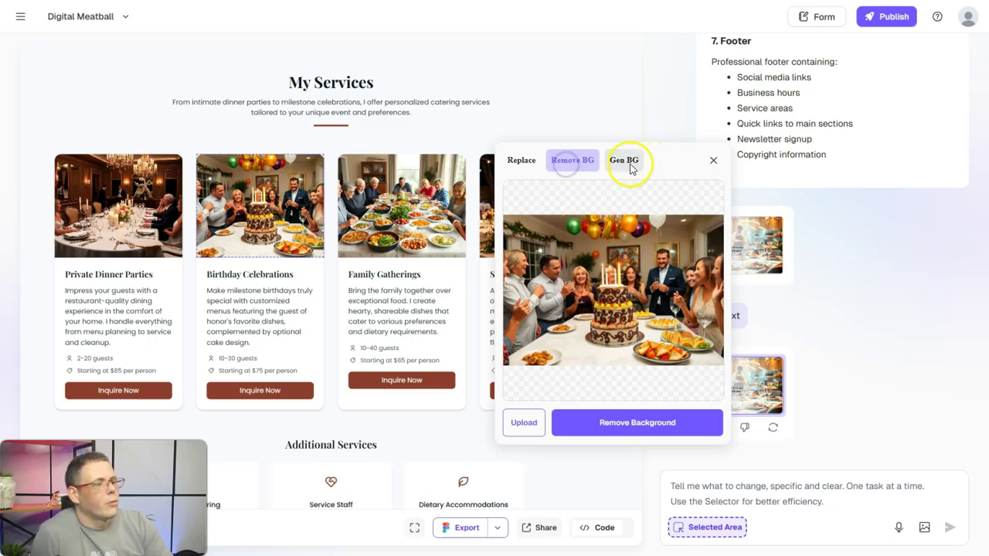
click(627, 162)
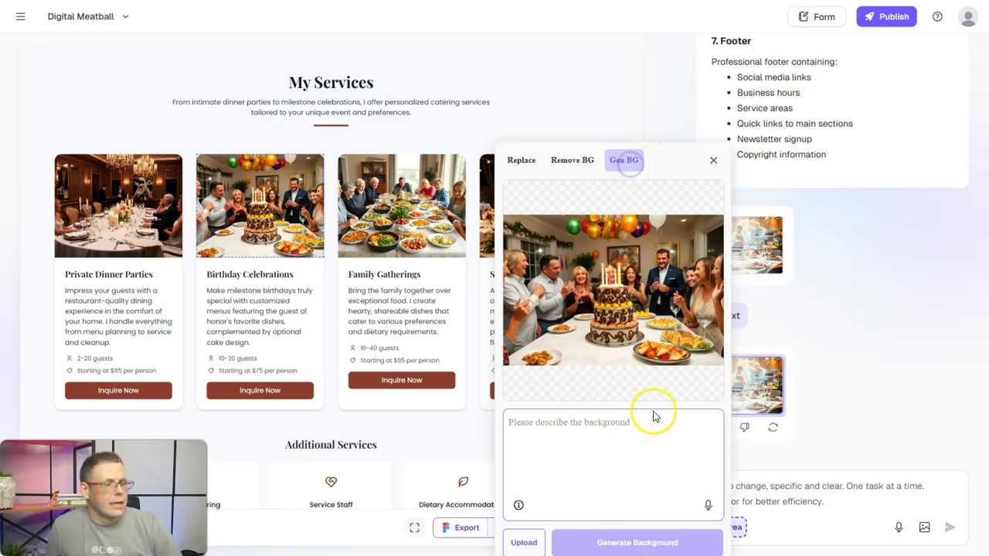
click(603, 444)
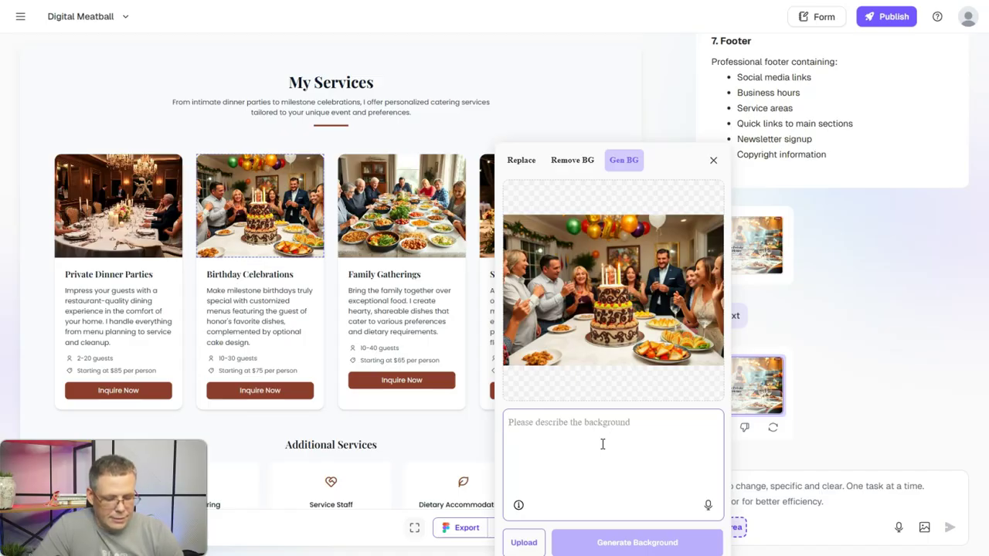
text(city n)
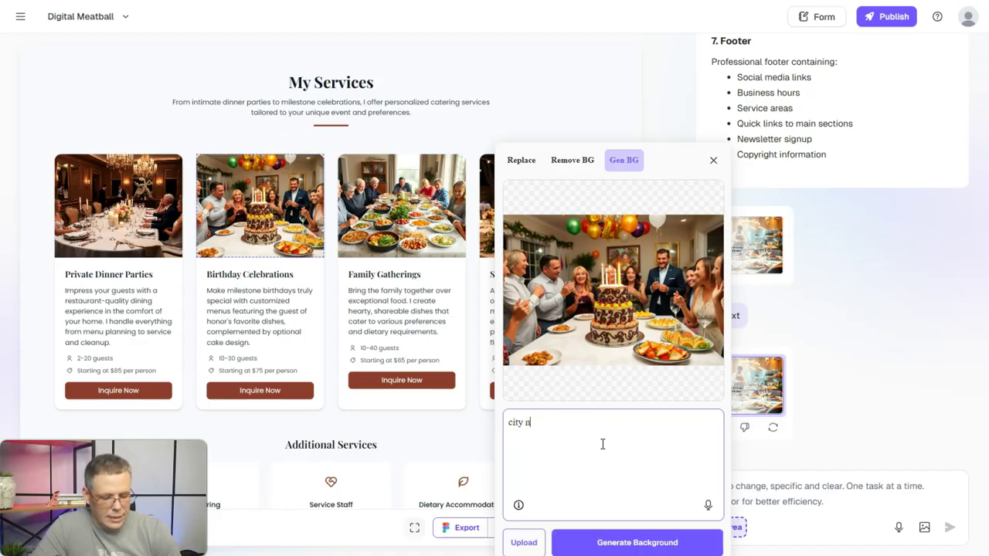
key(BackSpace)
key(BackSpace)
key(BackSpace)
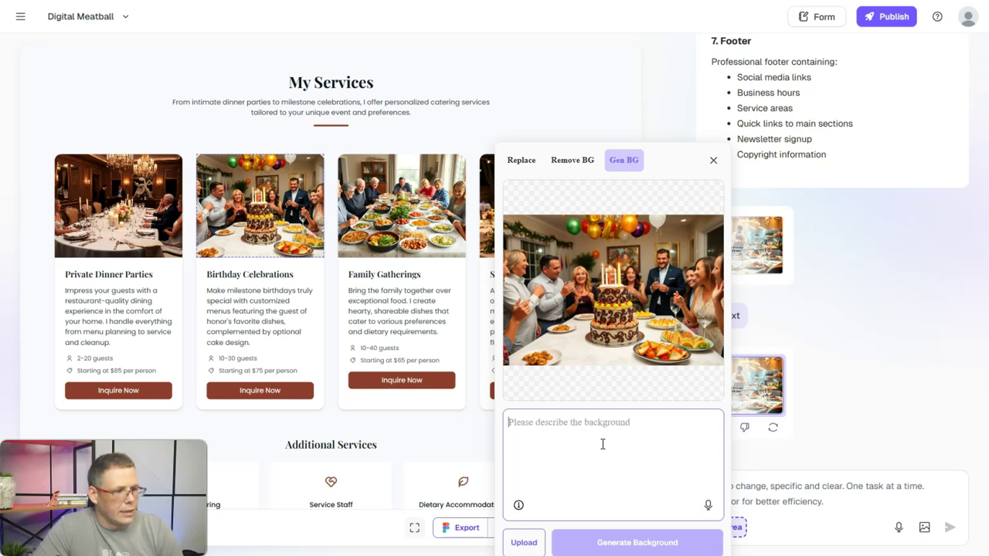
text(childs playground. daytime)
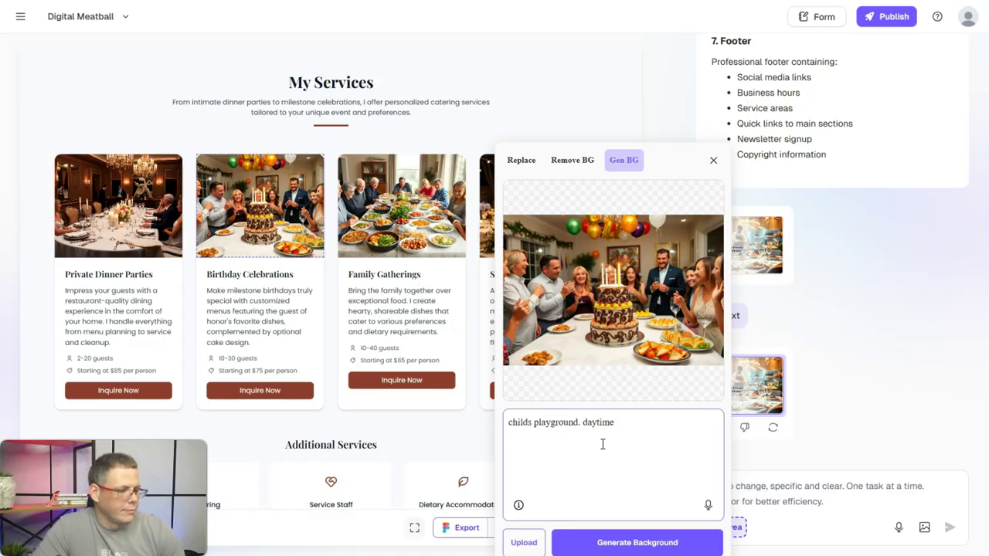
click(630, 541)
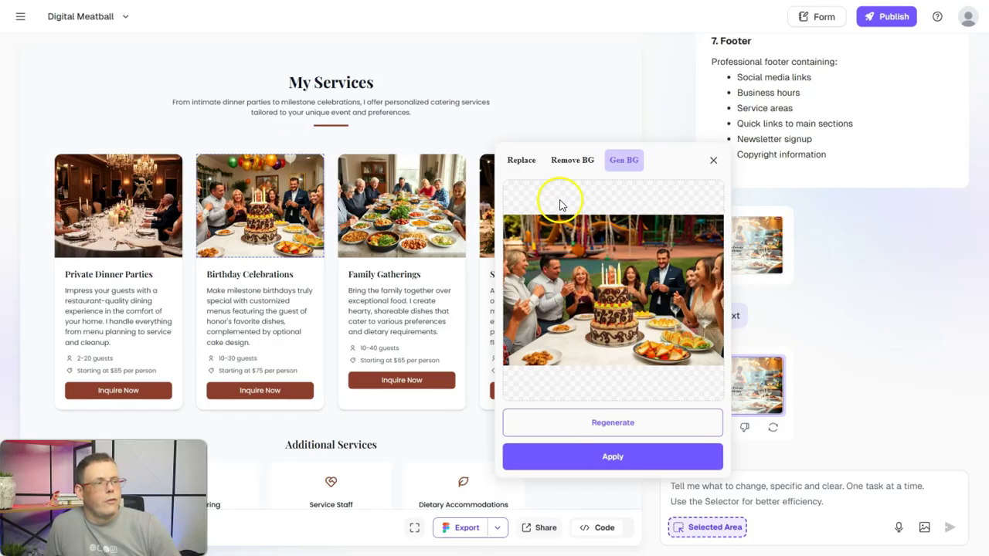
click(563, 165)
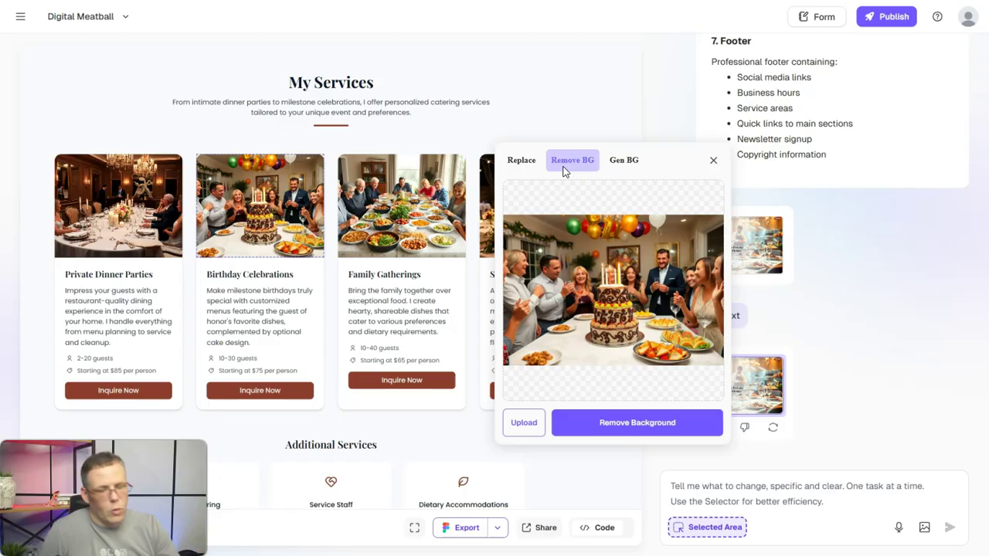
click(715, 157)
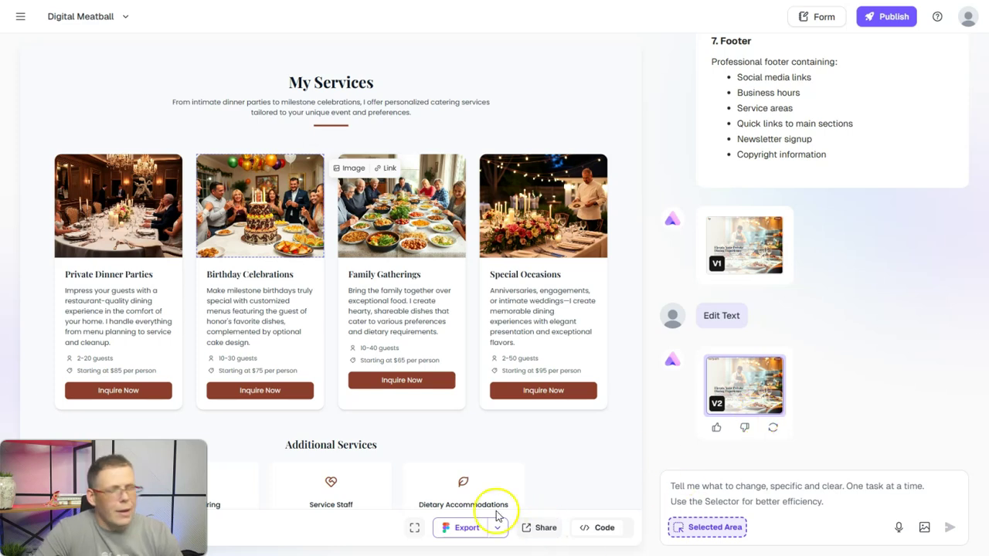
View the page's HTML code, and preview the page full screen from the hero down to My Services
click(584, 529)
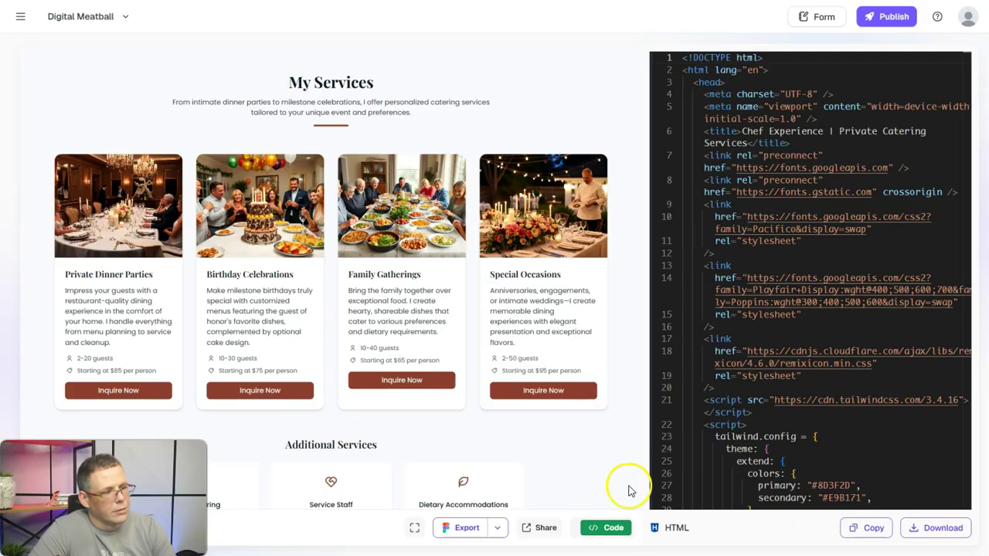
click(584, 529)
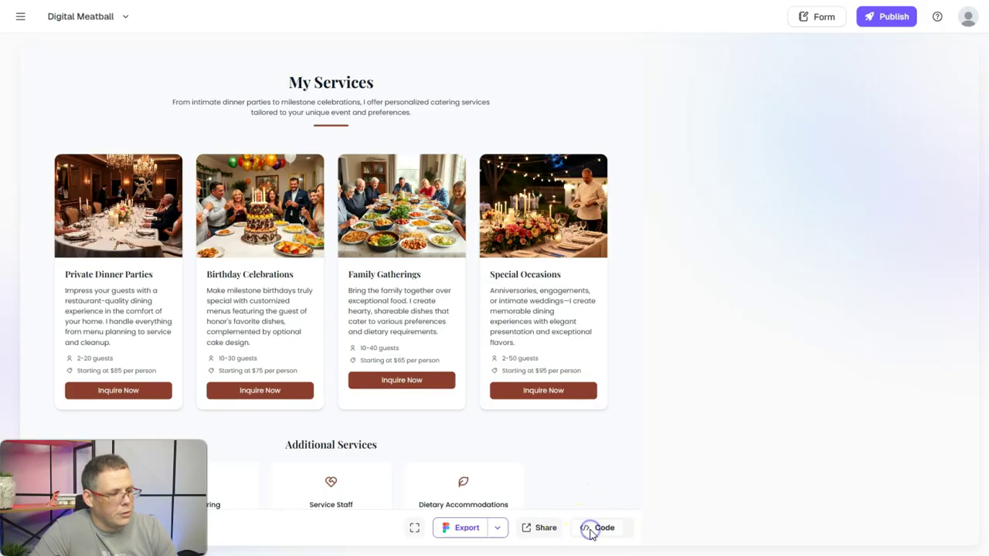
click(546, 528)
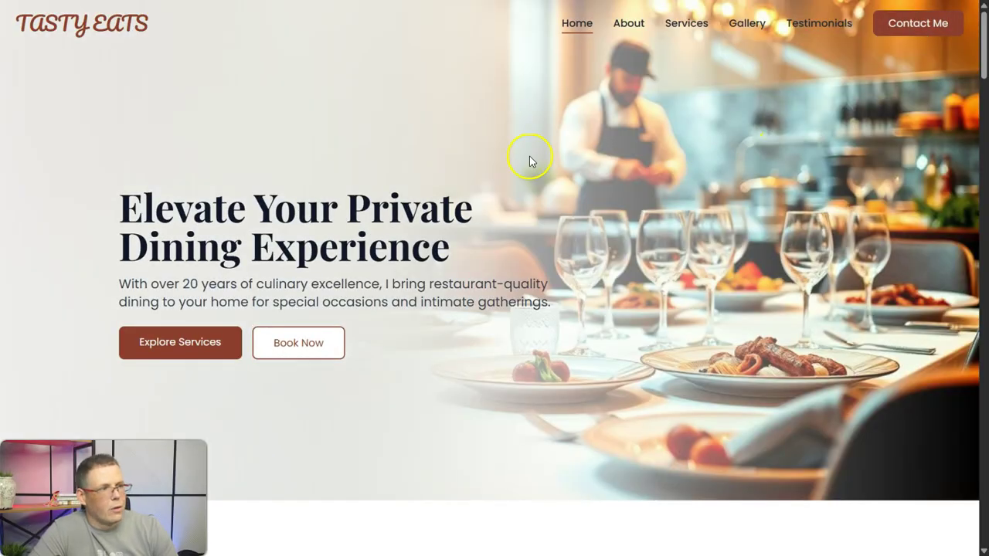
scroll(684, 208, down, 9)
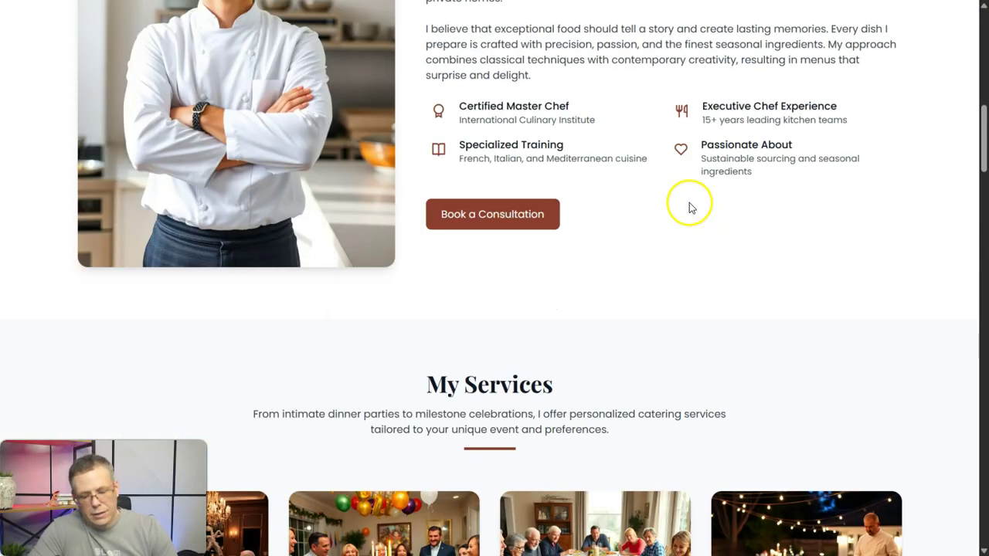
key(Escape)
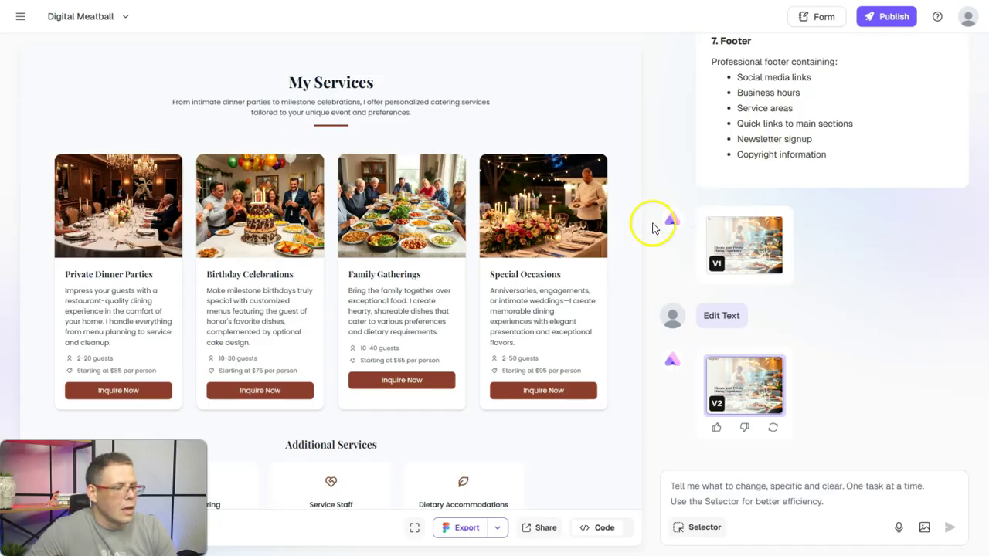
Check the additional export options for the page without exporting
click(499, 533)
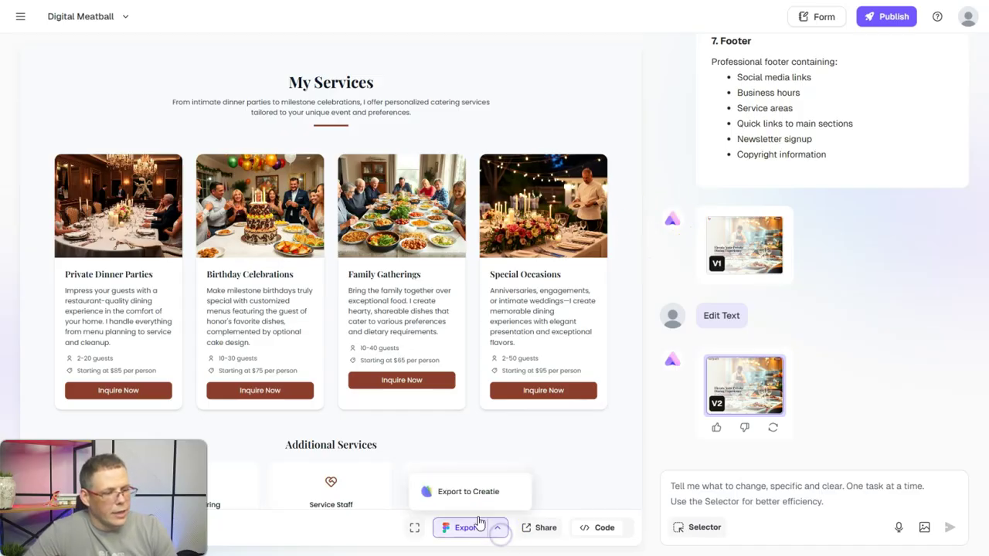
click(865, 409)
click(531, 382)
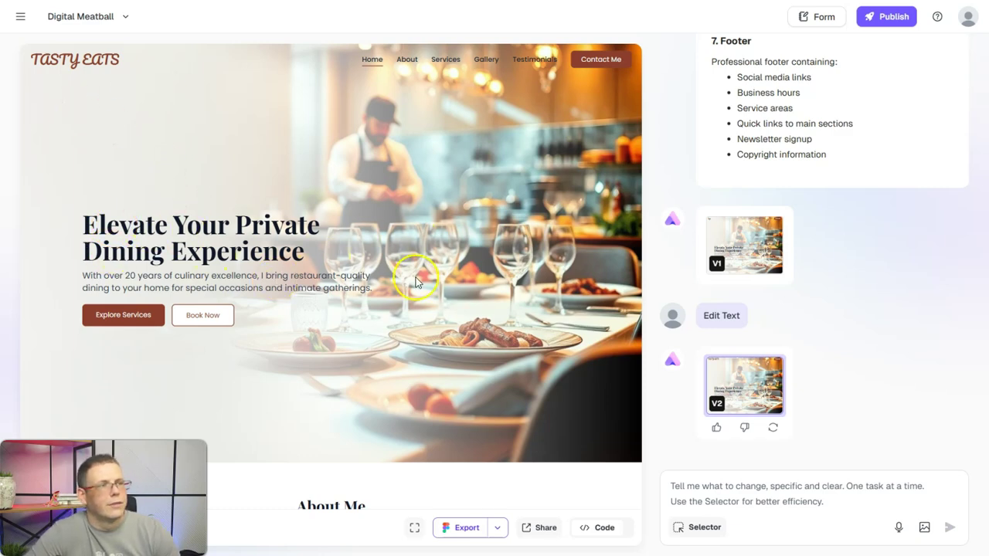
Request a typewriter effect on the title's second line, alternating Growth / Conversion / Retention with different pastel colors for each word
click(713, 464)
text(Change the second line in the title with a typewriter effect. The second line should change between: Growth / Conversion / Retention. Use different pastel colors for each word.)
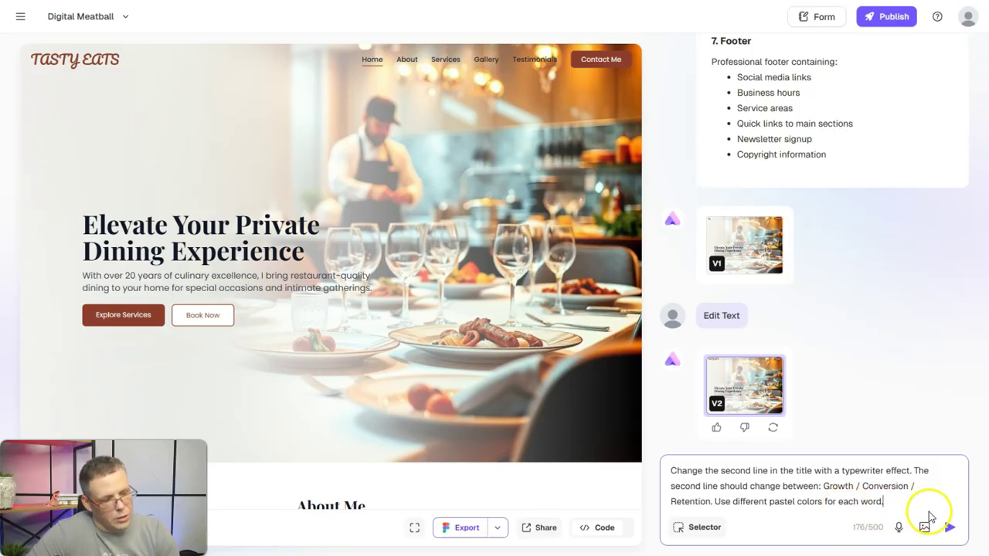
click(950, 528)
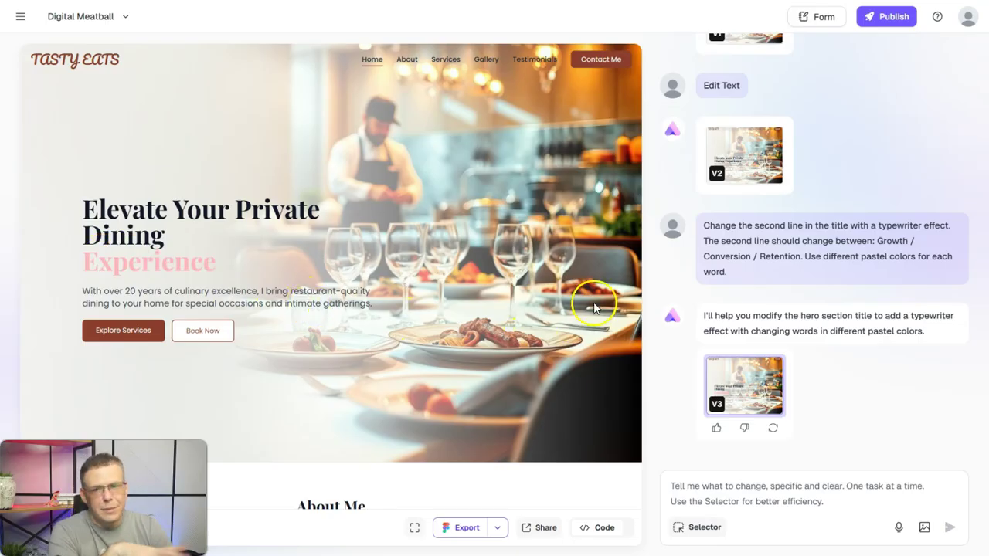
Ask the AI to make the title's typewriter effect 2 times slower
click(838, 499)
text(Right now the typewriter effect is too fast, make it 2 times slower)
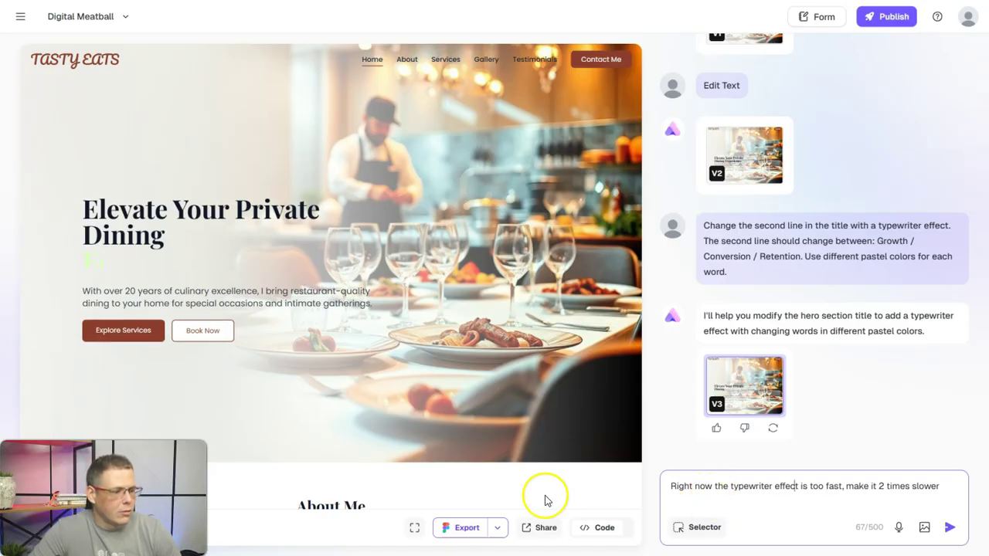
click(947, 526)
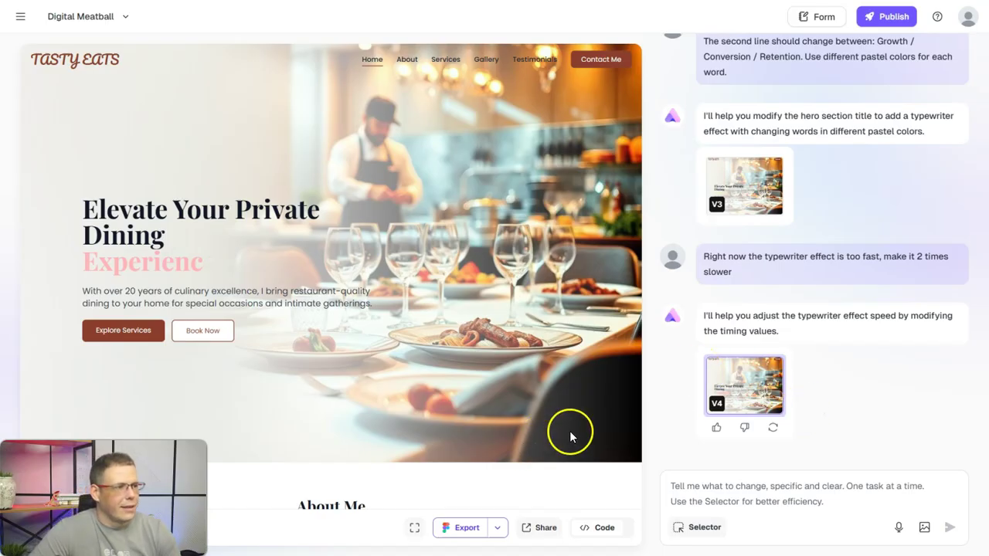
Examine the page down to its Book Your Experience form and the project's form submissions table, and return to the editor
scroll(345, 276, down, 15)
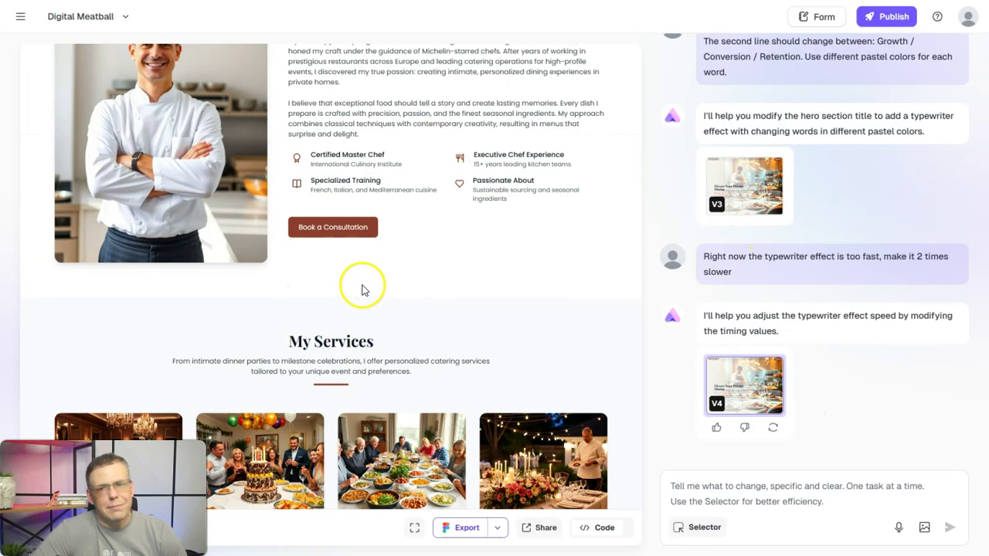
scroll(366, 286, down, 15)
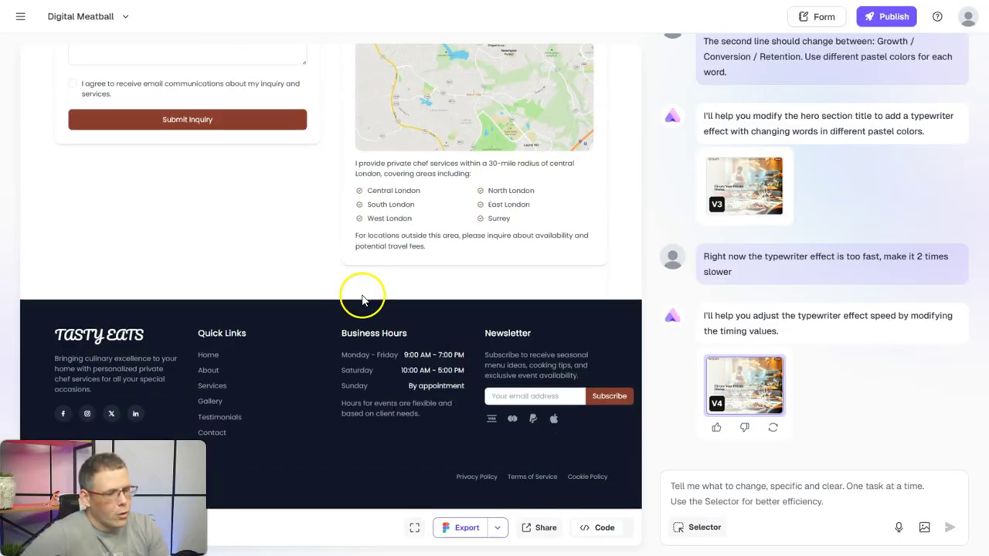
scroll(358, 315, up, 3)
scroll(347, 332, up, 1)
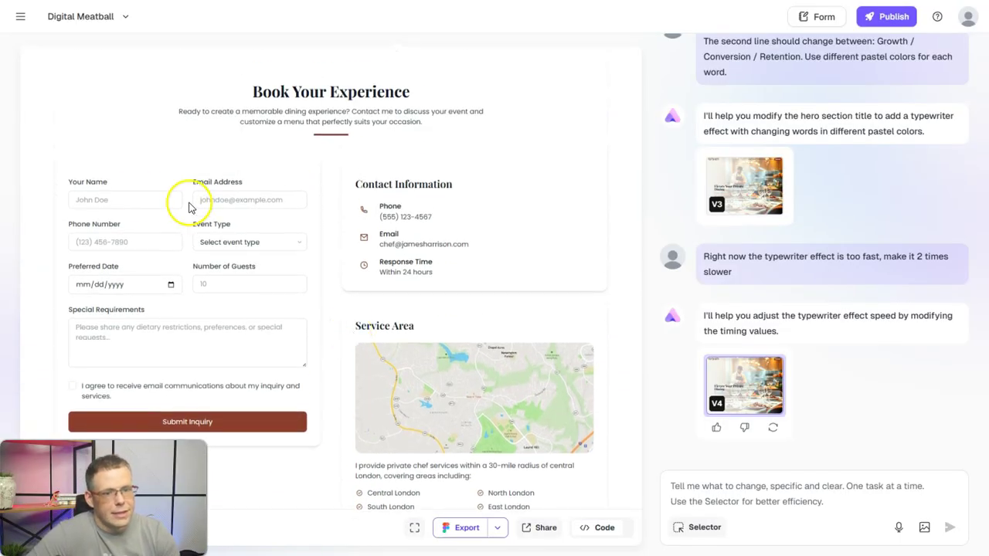
click(715, 529)
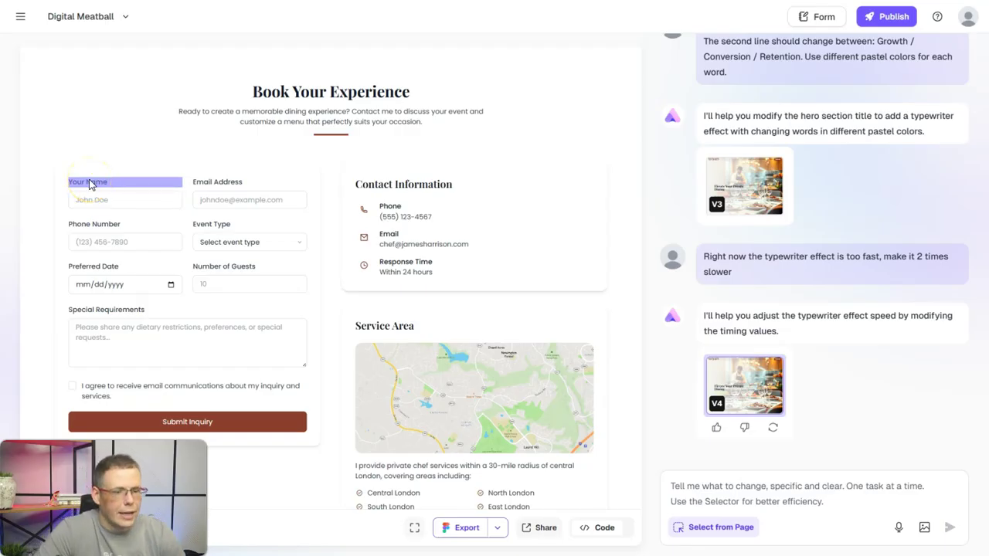
click(677, 527)
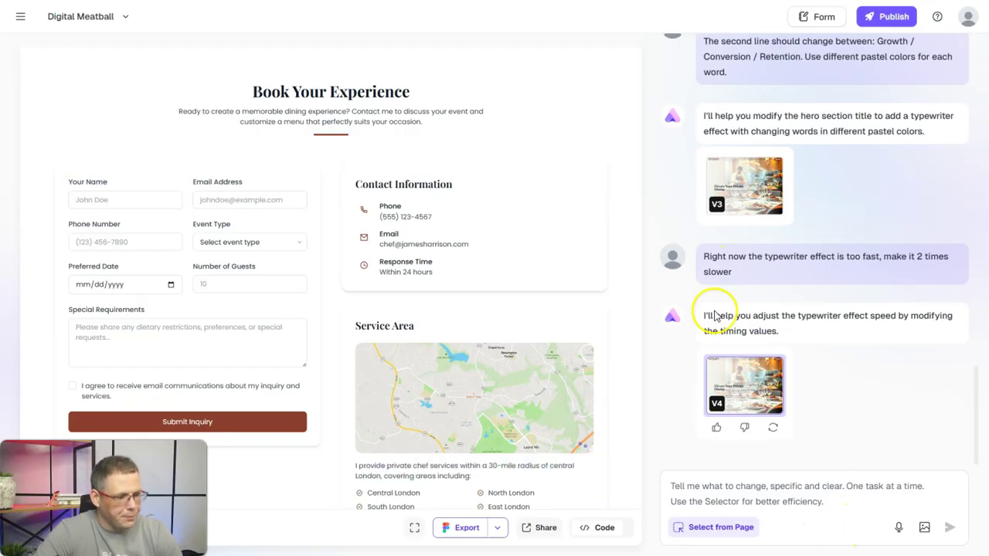
click(804, 21)
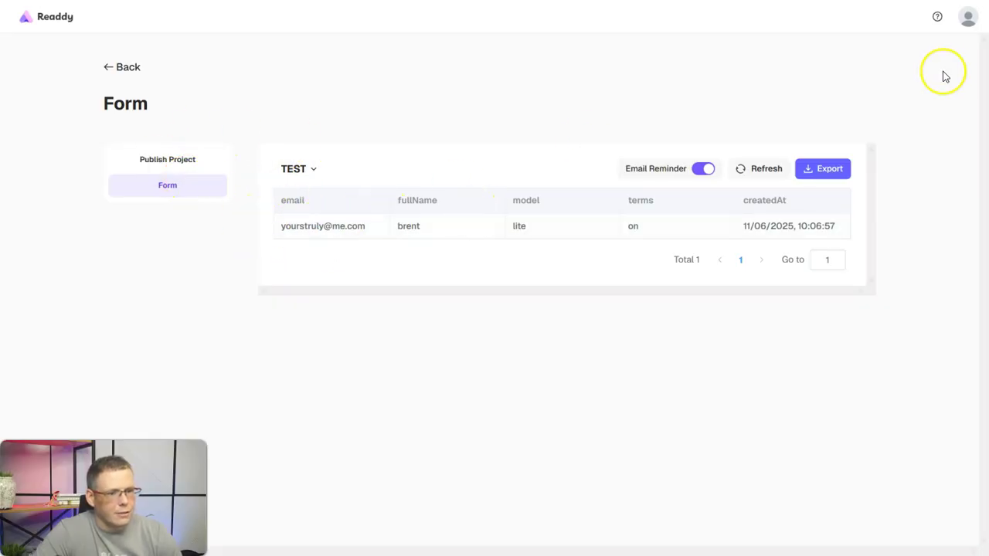
click(116, 67)
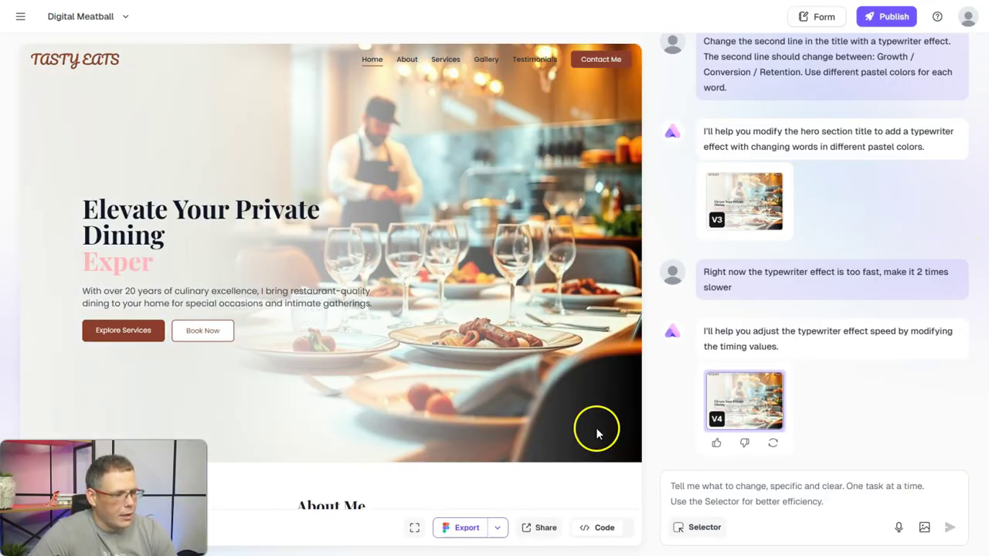
Select the whole inquiry form in the Book Your Experience section and open its data collection settings
scroll(541, 347, down, 3)
scroll(500, 280, down, 20)
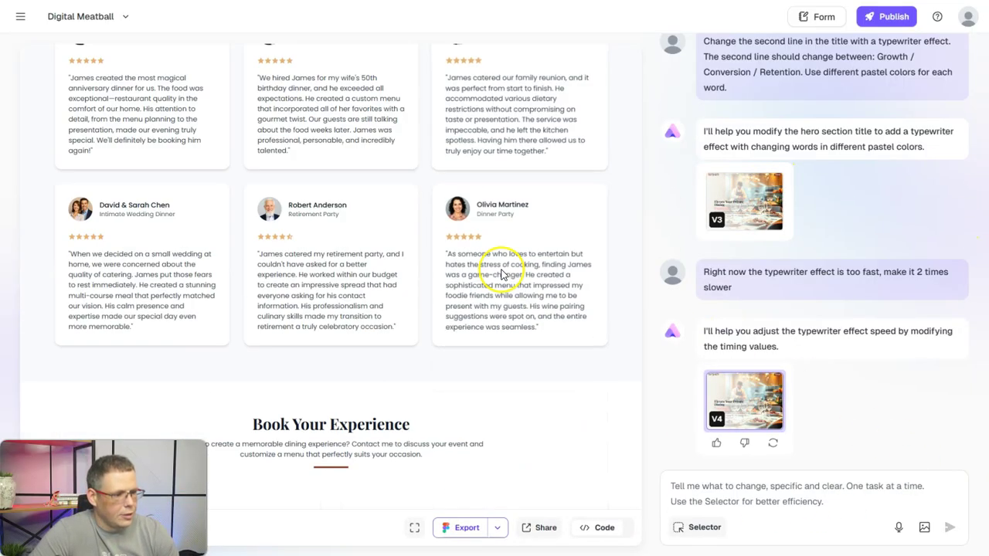
scroll(501, 274, down, 4)
scroll(541, 347, up, 2)
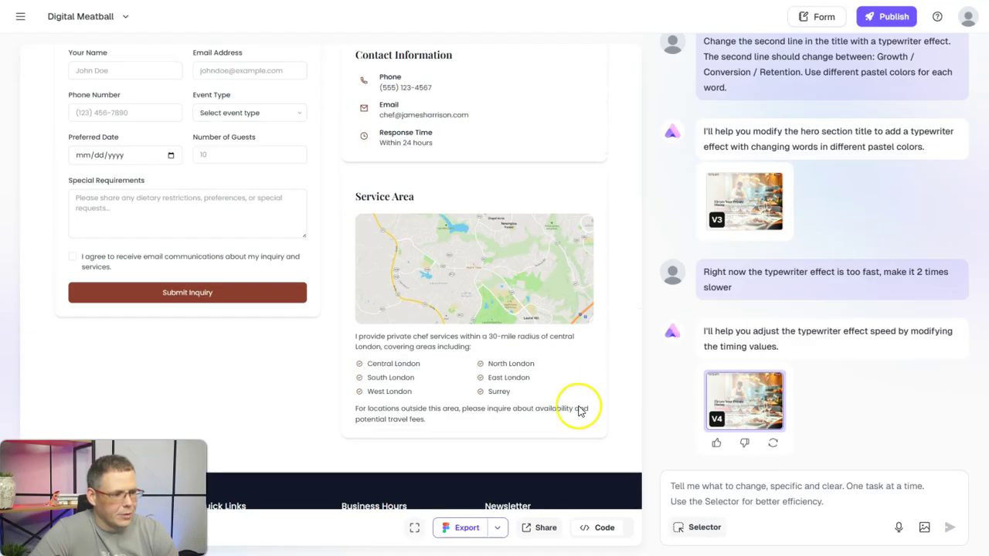
click(701, 531)
click(263, 280)
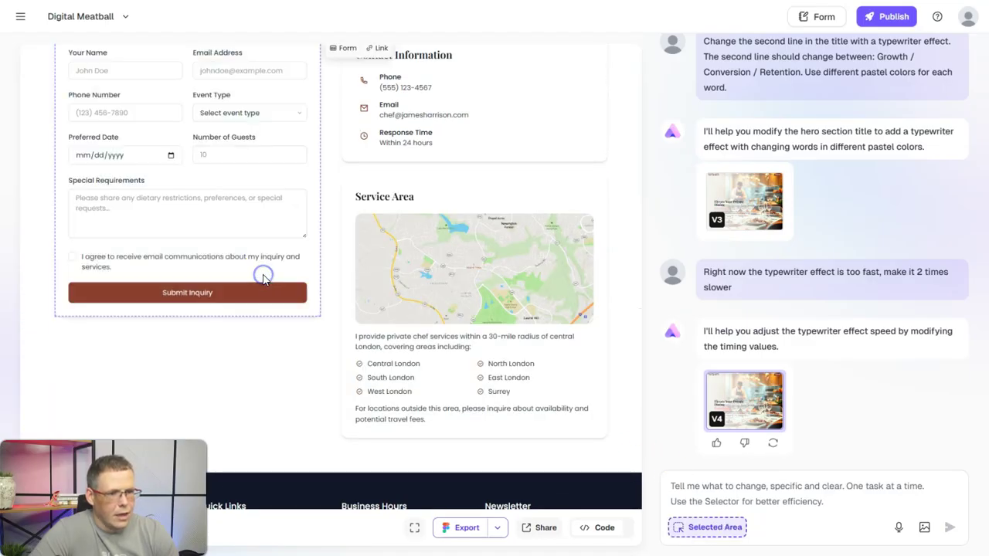
scroll(255, 278, up, 3)
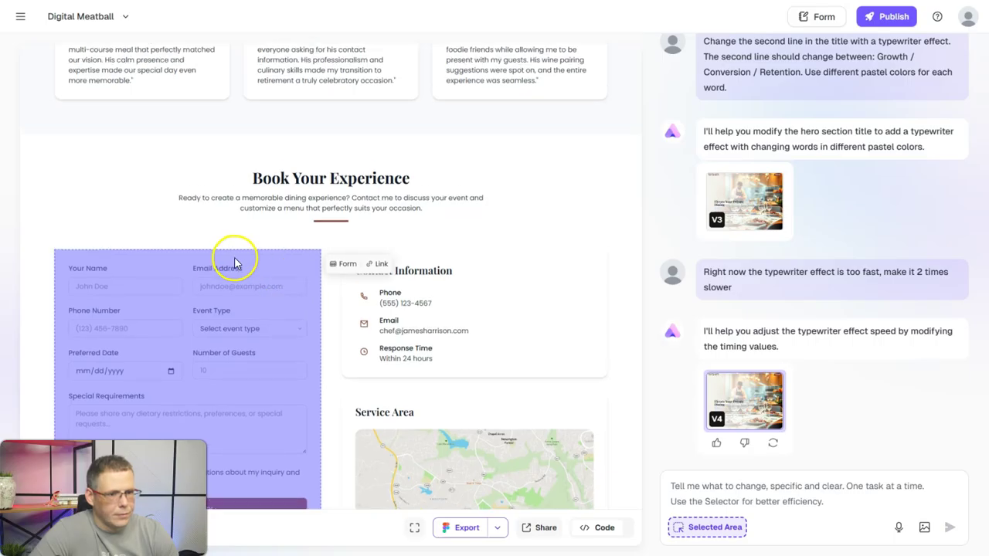
click(339, 264)
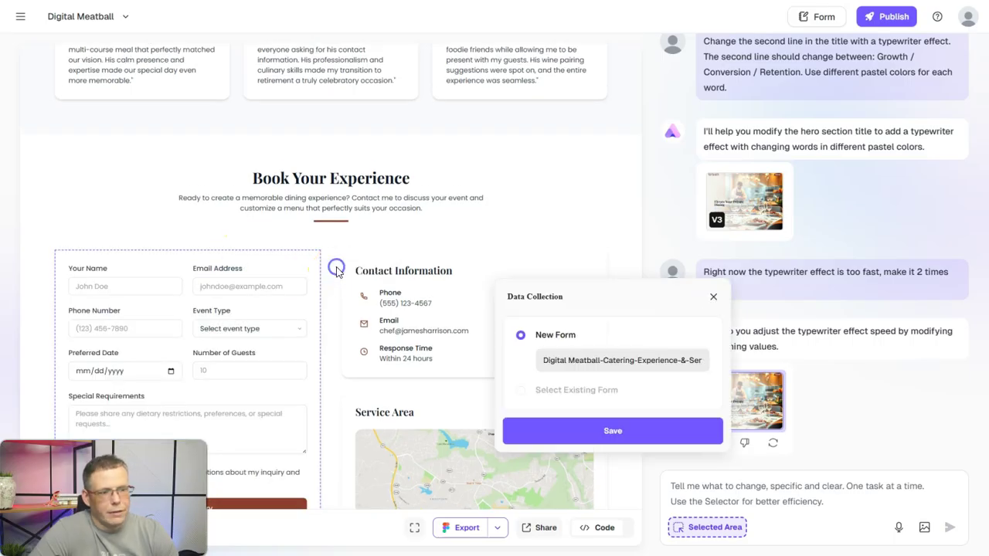
Link the inquiry form to the existing form TEST for data collection and save it
click(545, 392)
click(569, 390)
click(582, 413)
click(538, 334)
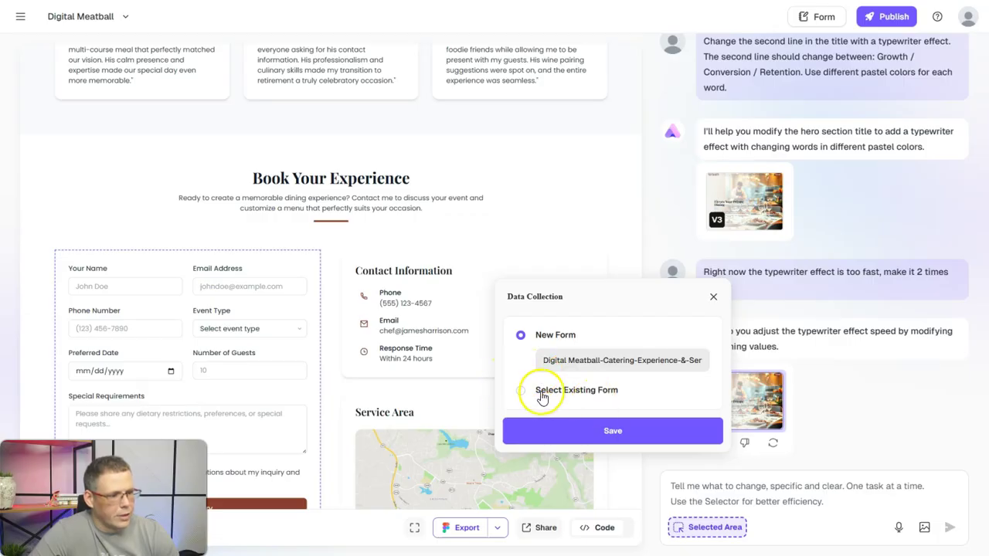
click(518, 392)
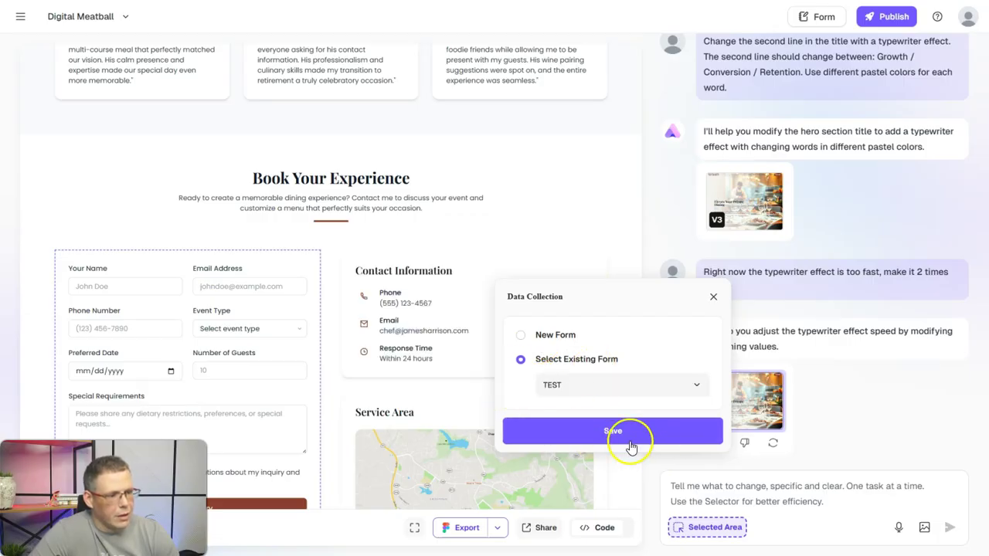
click(627, 443)
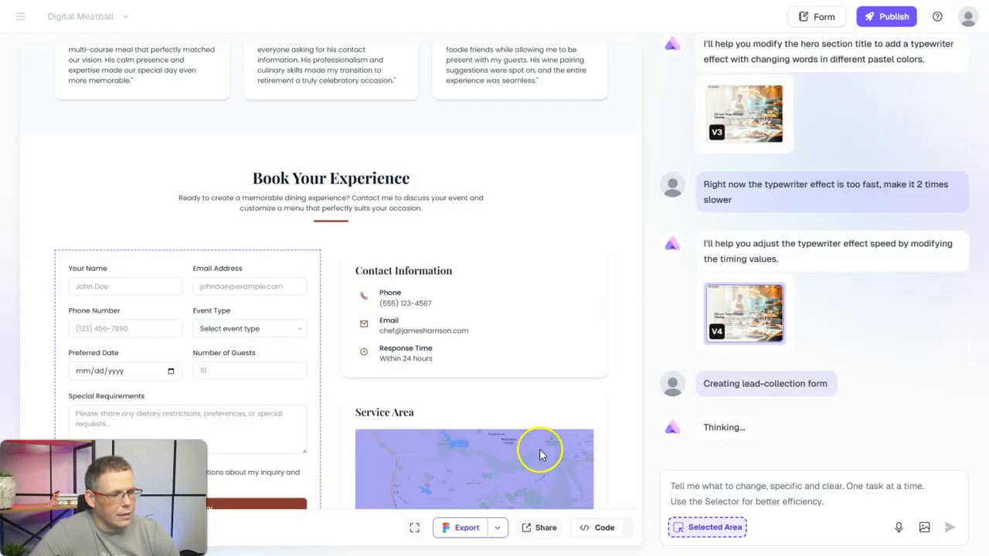
Let the form generation finish, view the TEST submissions, switch Email Reminder off and back on, and return to the editor
click(813, 21)
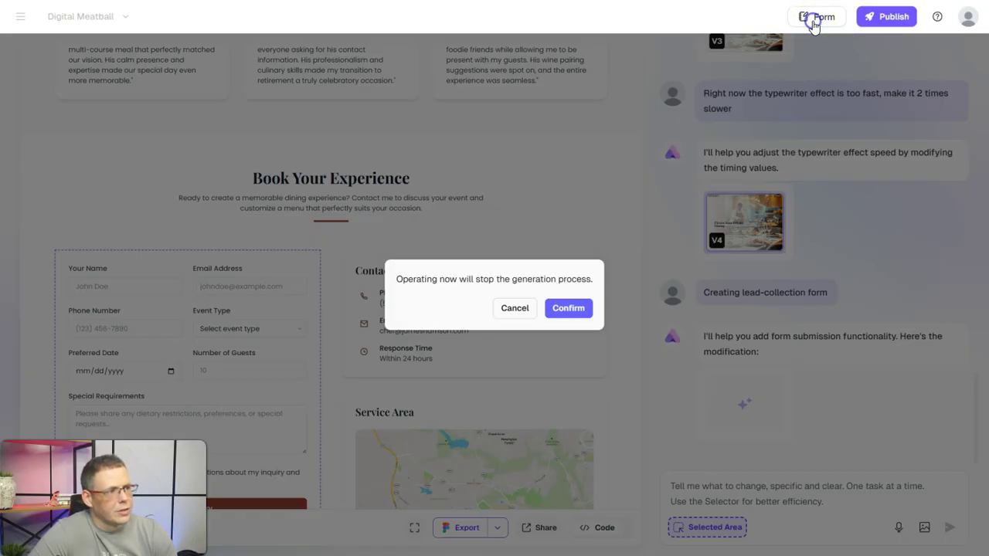
click(515, 308)
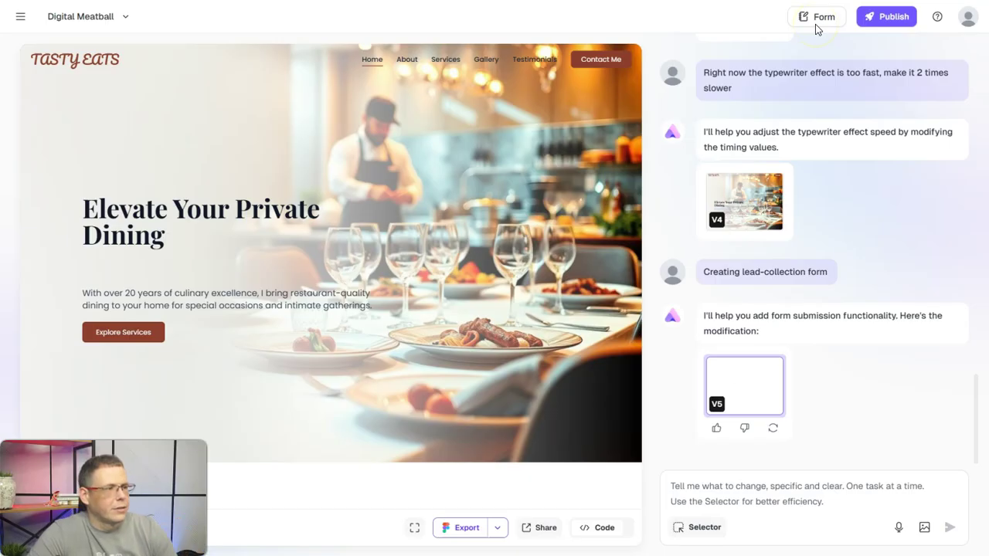
click(817, 23)
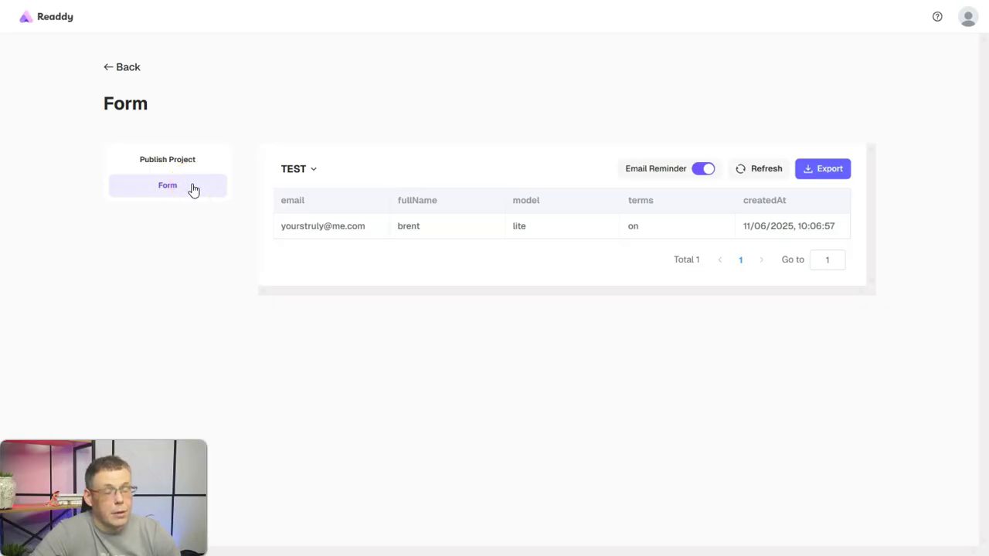
click(703, 170)
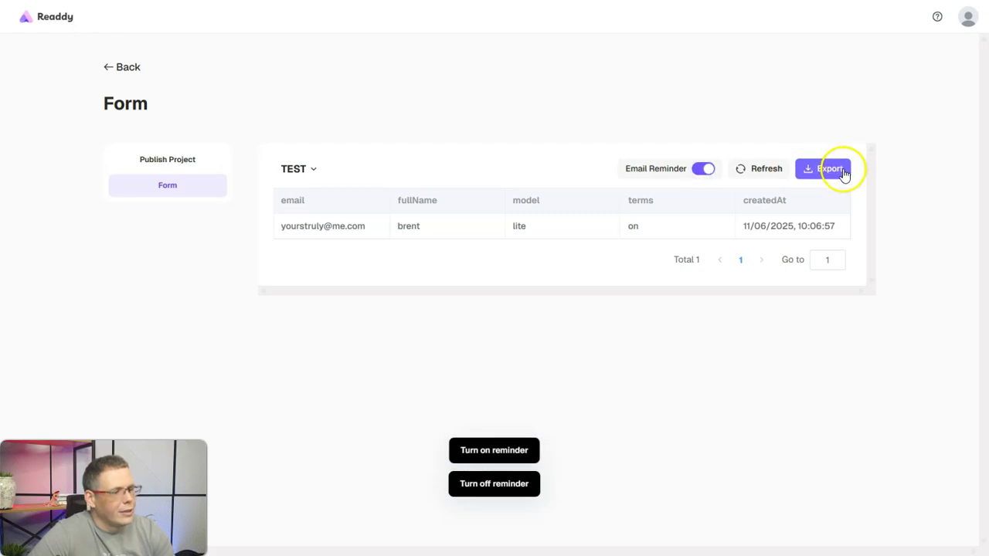
click(126, 67)
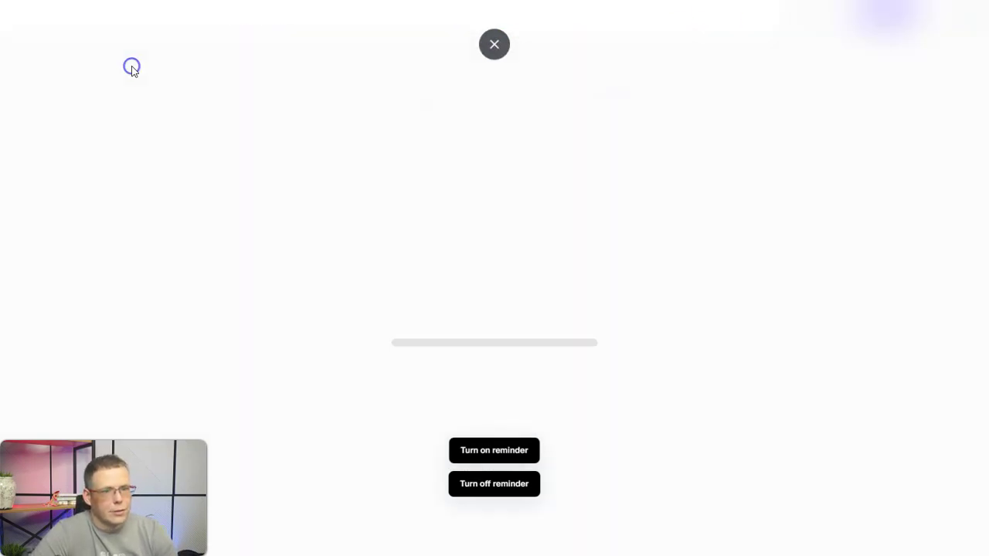